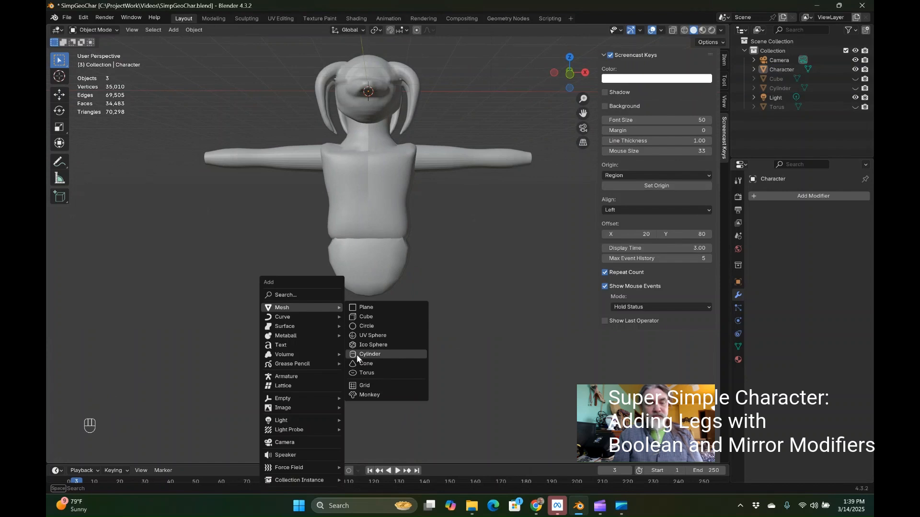
Add a cylinder mesh and move it down about 7.47 m along Z, just below the character's hips.
{"action": "left_click", "coordinate": [357, 355]}
{"action": "key", "text": "g"}
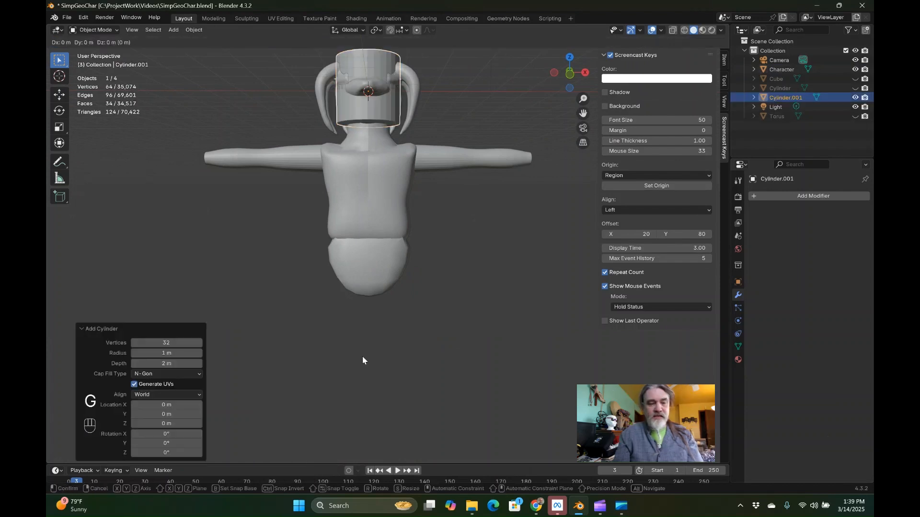
{"action": "key", "text": "z"}
{"action": "left_click", "coordinate": [403, 149]}
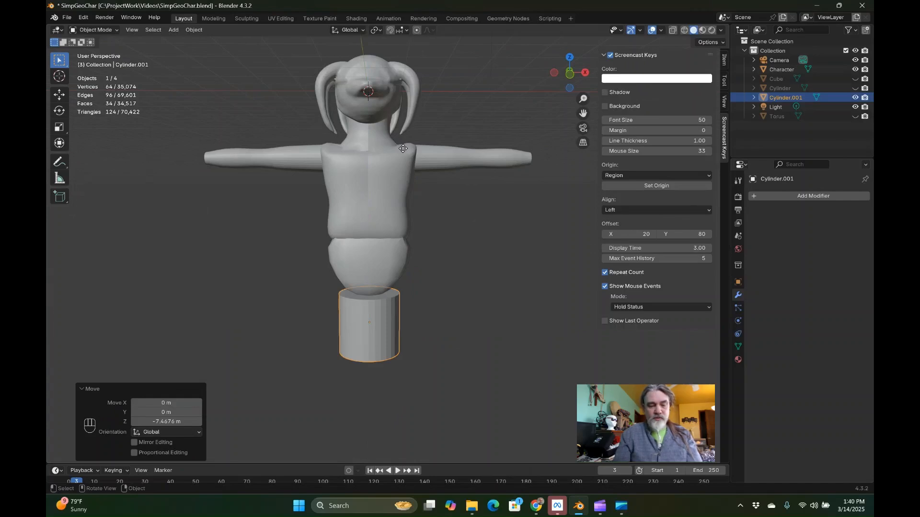
In front view, move the cylinder about 1.2 m along X and 0.64 m up under the hip, and scale it to about 0.75.
{"action": "key", "text": "KP_1"}
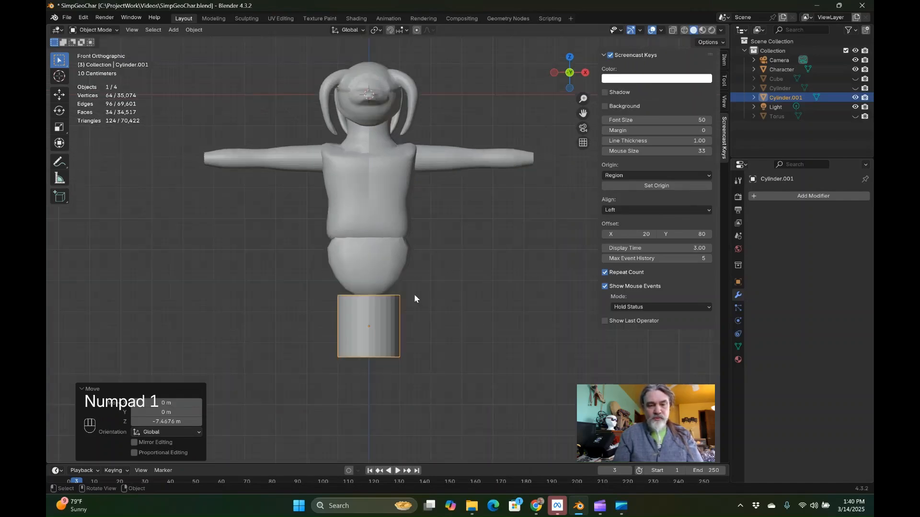
{"action": "key", "text": "g"}
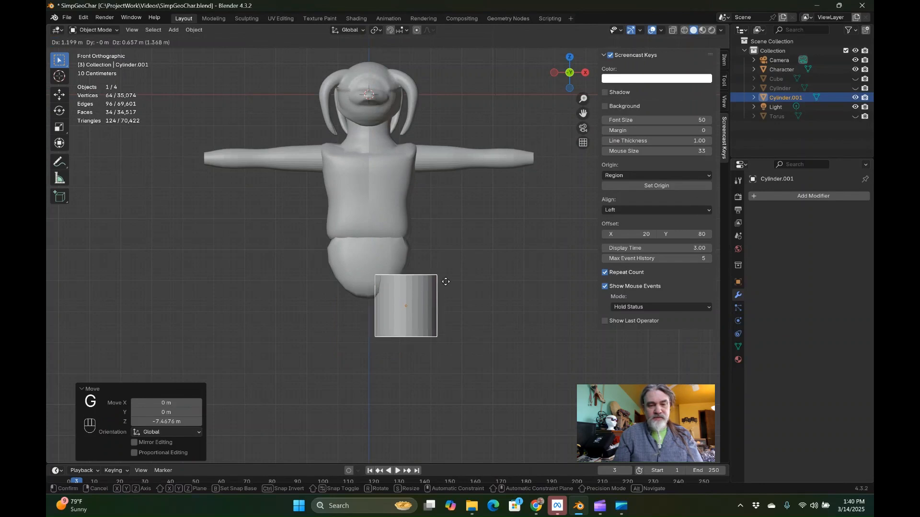
{"action": "left_click", "coordinate": [446, 281]}
{"action": "key", "text": "s"}
{"action": "left_click", "coordinate": [437, 281]}
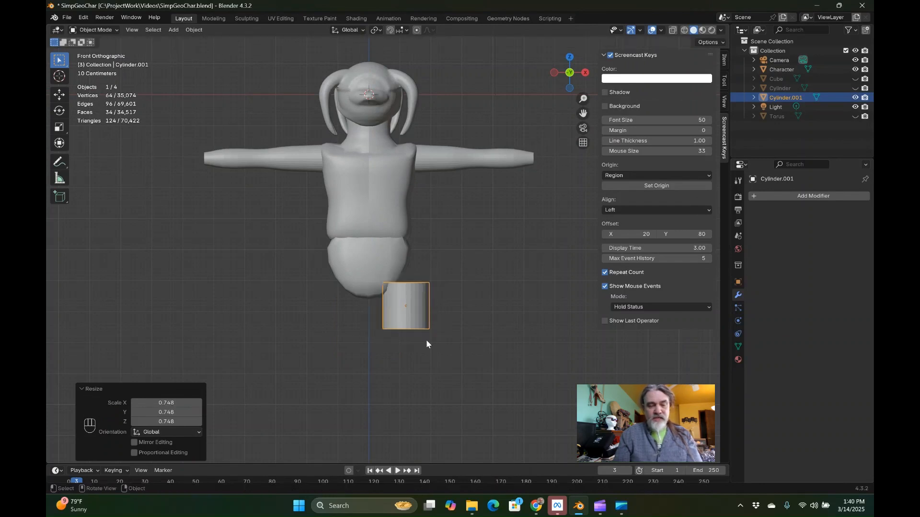
Stretch the cylinder to leg length, scaling Z by about 3.84 and then 0.8, and lower it below the hip.
{"action": "key", "text": "s"}
{"action": "key", "text": "z"}
{"action": "left_click", "coordinate": [414, 447]}
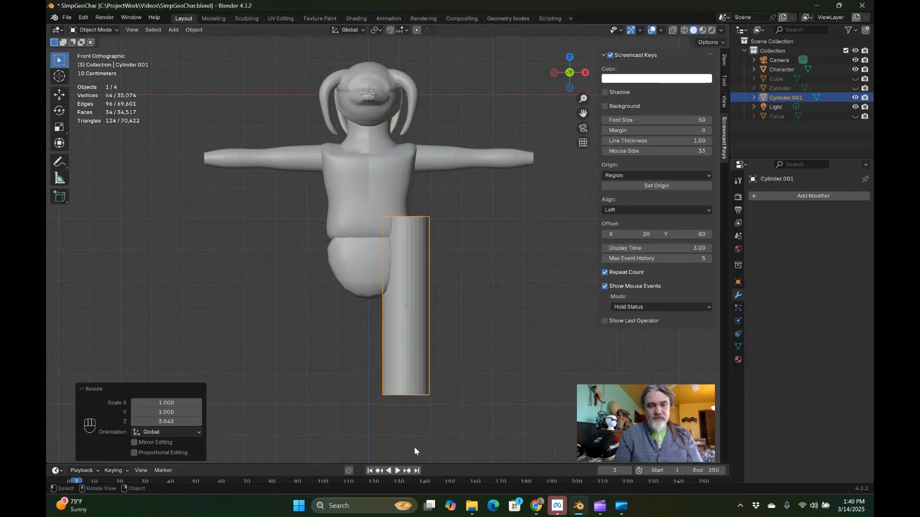
{"action": "key", "text": "g"}
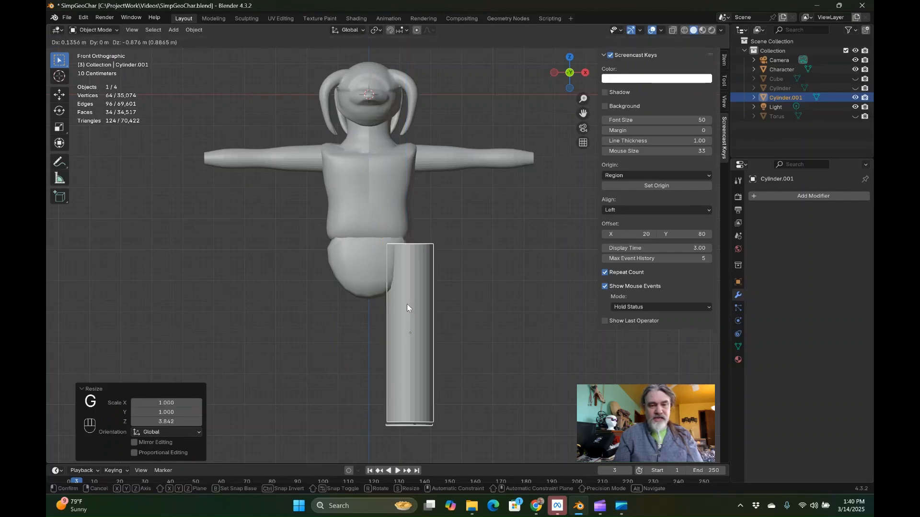
{"action": "key", "text": "s"}
{"action": "key", "text": "z"}
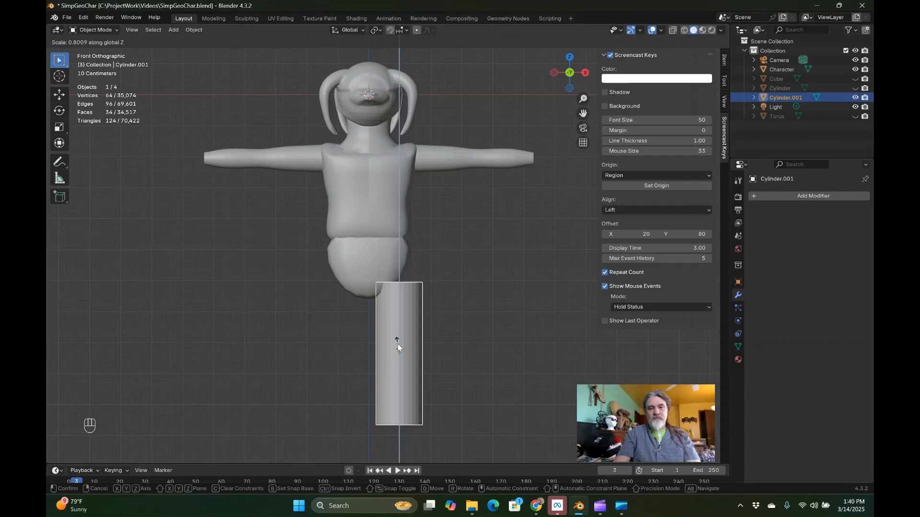
{"action": "left_click", "coordinate": [397, 348]}
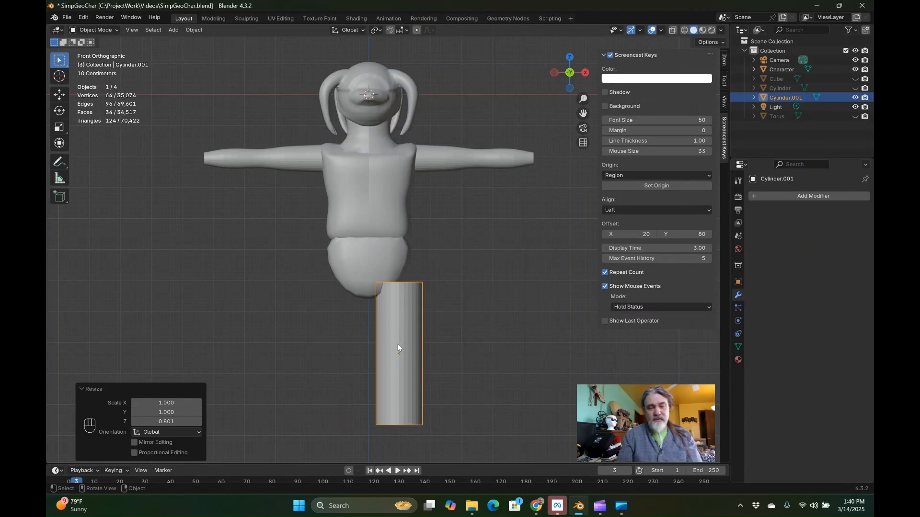
Rotate the leg cylinder's top face about -50° in front view so it slopes along the hip.
{"action": "key", "text": "Tab"}
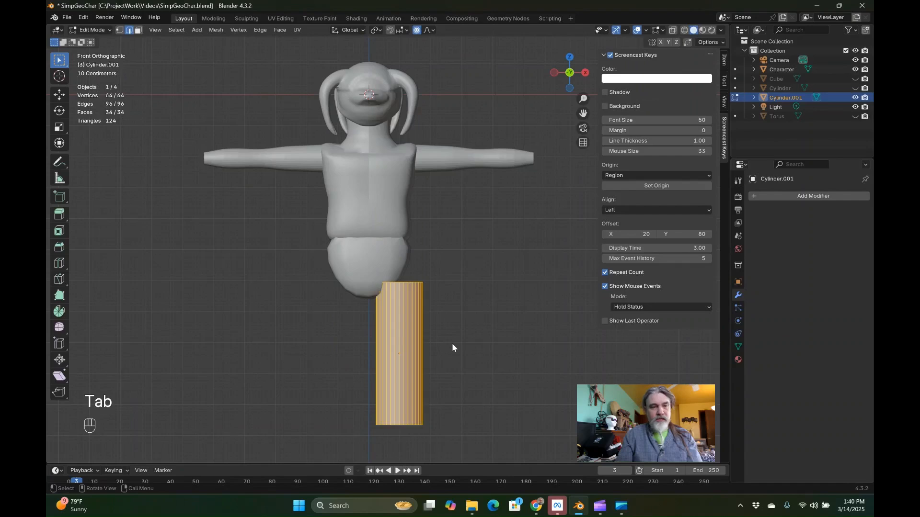
{"action": "middle_click_drag", "start_coordinate": [452, 343], "coordinate": [438, 321]}
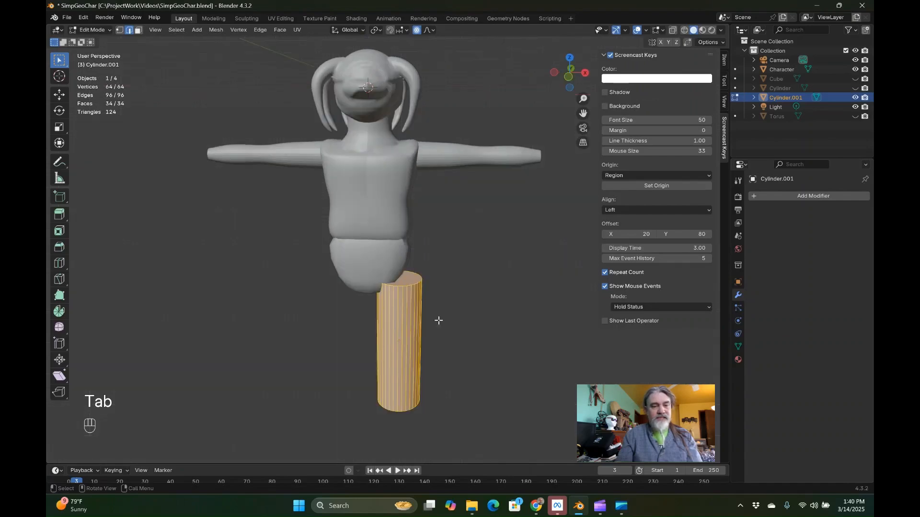
{"action": "left_click", "coordinate": [138, 30]}
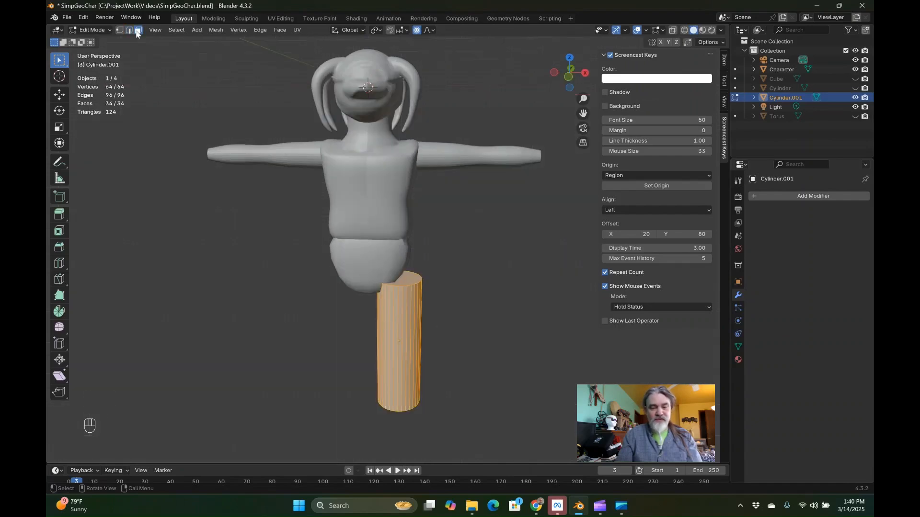
{"action": "left_click", "coordinate": [400, 277]}
{"action": "key", "text": "KP_1"}
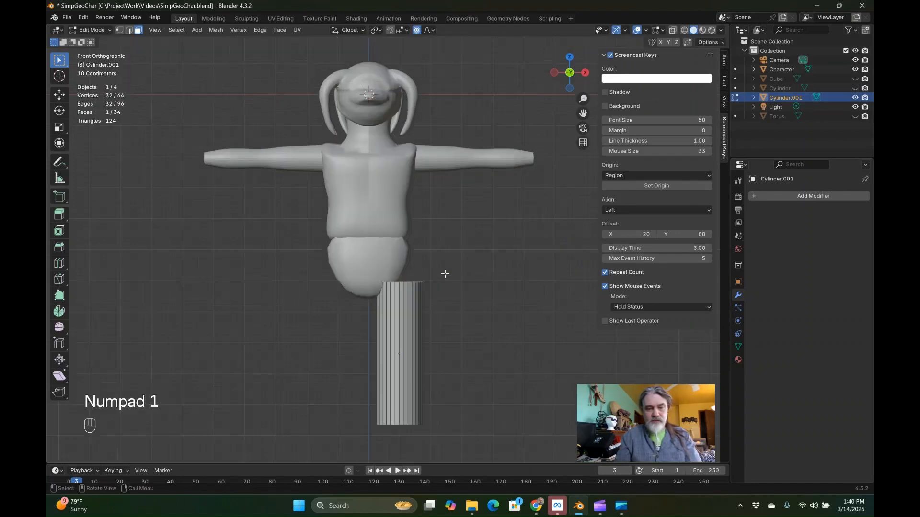
{"action": "key", "text": "r"}
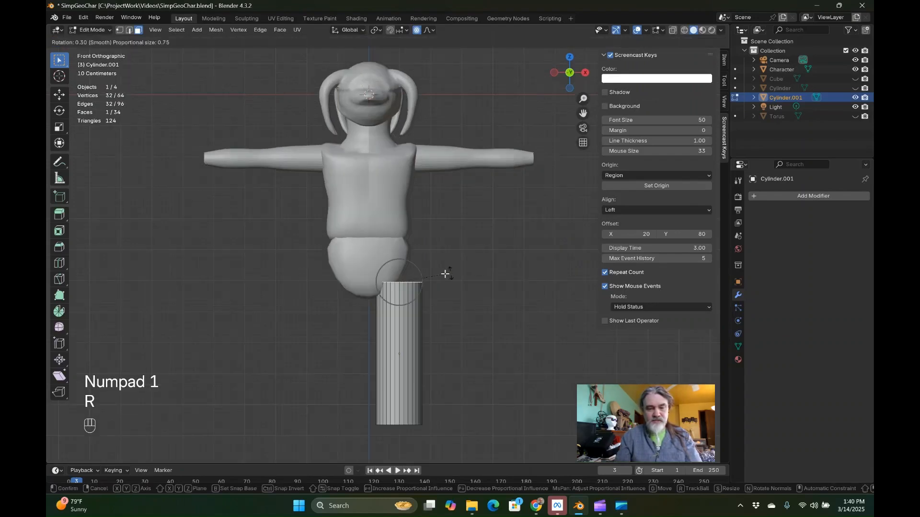
{"action": "left_click", "coordinate": [414, 260]}
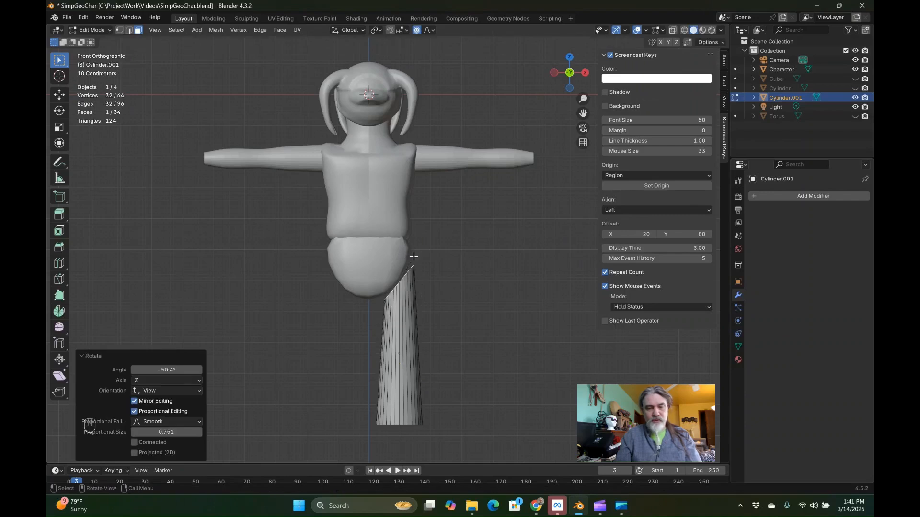
Scale the leg cylinder's bottom face to about 0.58 and return to Object Mode.
{"action": "middle_click_drag", "start_coordinate": [426, 410], "coordinate": [406, 441]}
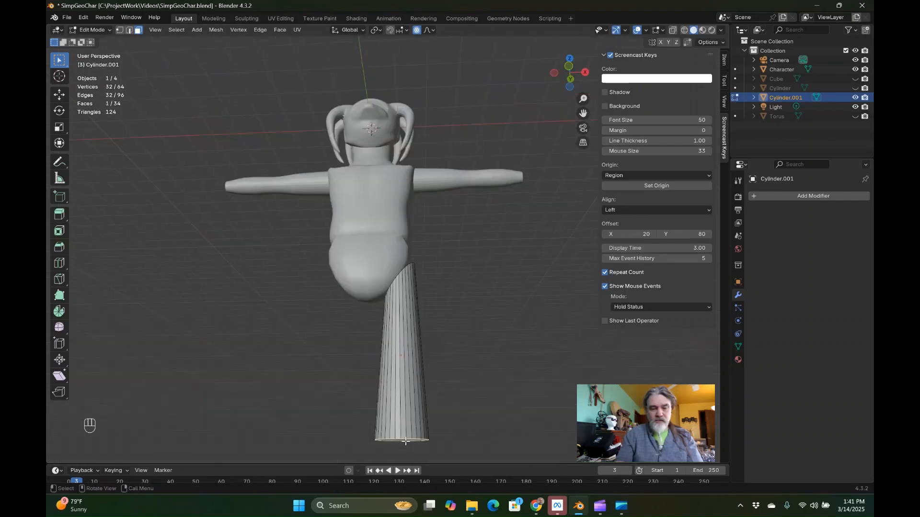
{"action": "key", "text": "KP_1"}
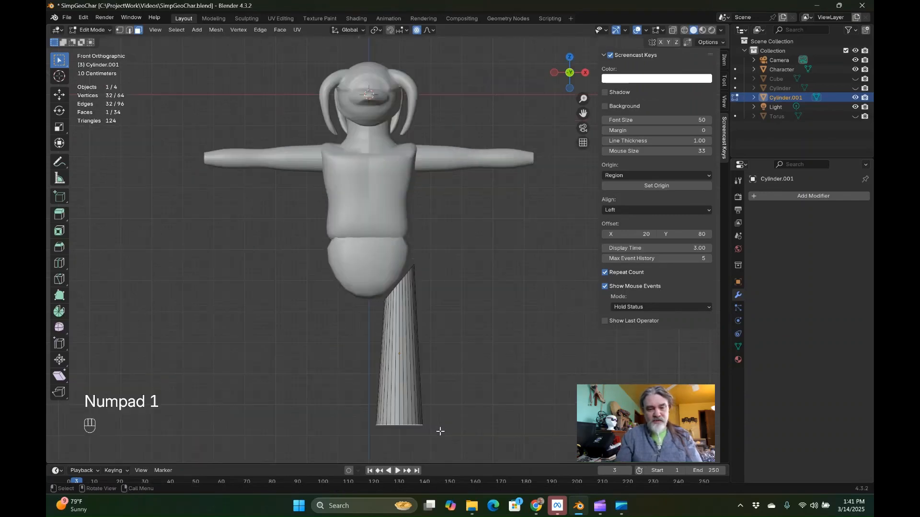
{"action": "key", "text": "s"}
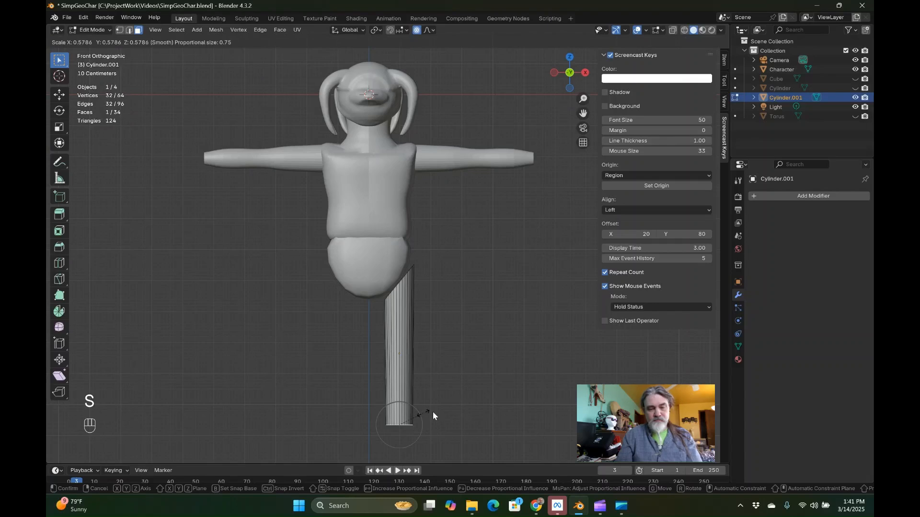
{"action": "left_click", "coordinate": [422, 413]}
{"action": "key", "text": "Tab"}
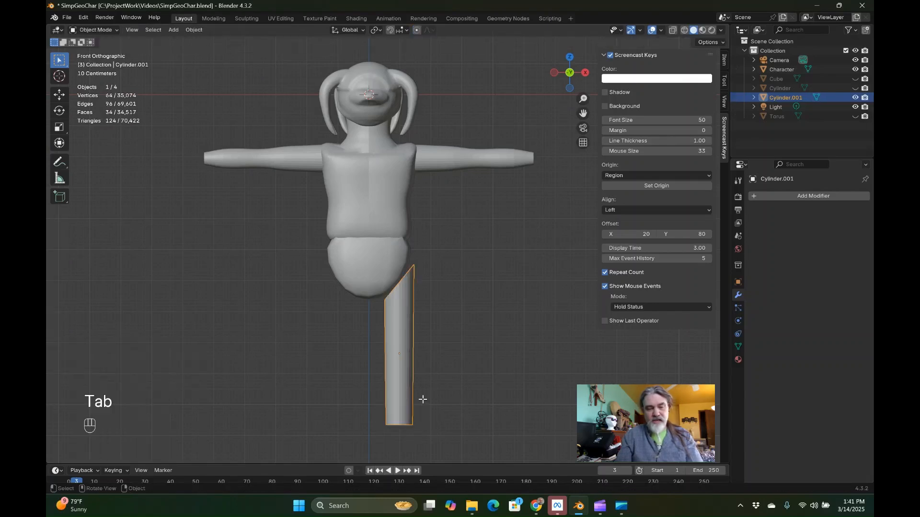
Fit the leg into the hip by moving it about -0.24 m in X and 0.34 m up, and about 0.27 m back in side view.
{"action": "key", "text": "g"}
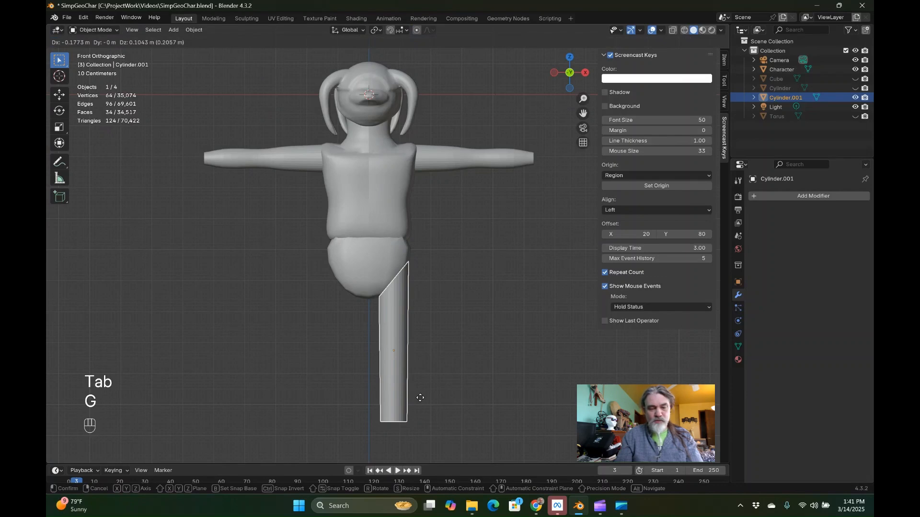
{"action": "left_click", "coordinate": [413, 387]}
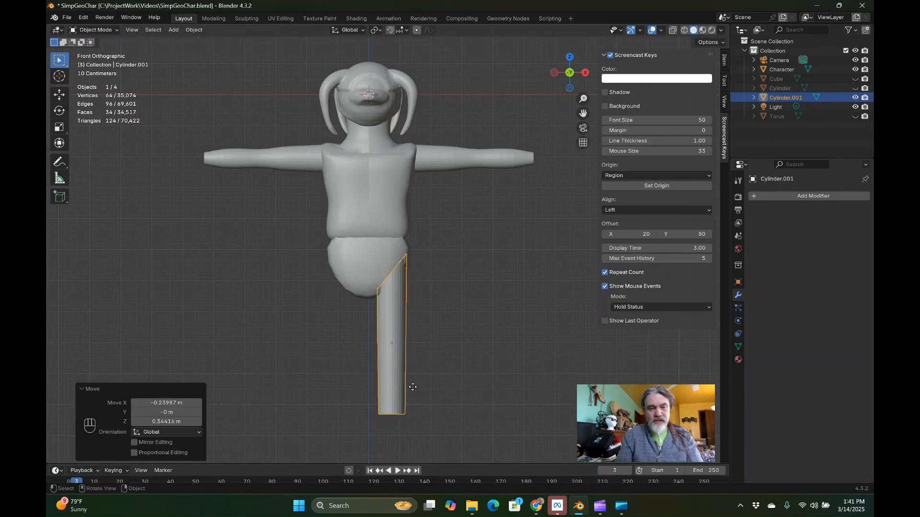
{"action": "mouse_move", "coordinate": [413, 387]}
{"action": "middle_mouse_down"}
{"action": "mouse_move", "coordinate": [427, 381]}
{"action": "mouse_move", "coordinate": [401, 389]}
{"action": "middle_mouse_up"}
{"action": "key", "text": "KP_3"}
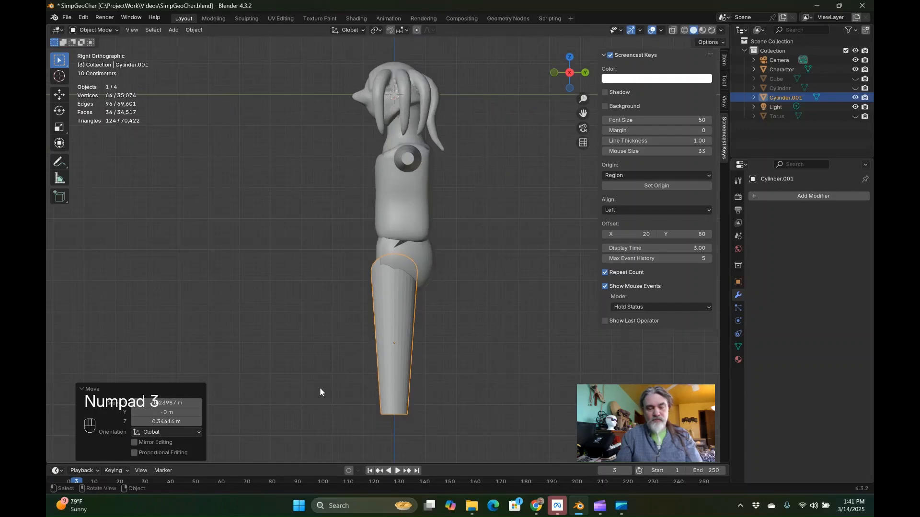
{"action": "key", "text": "g"}
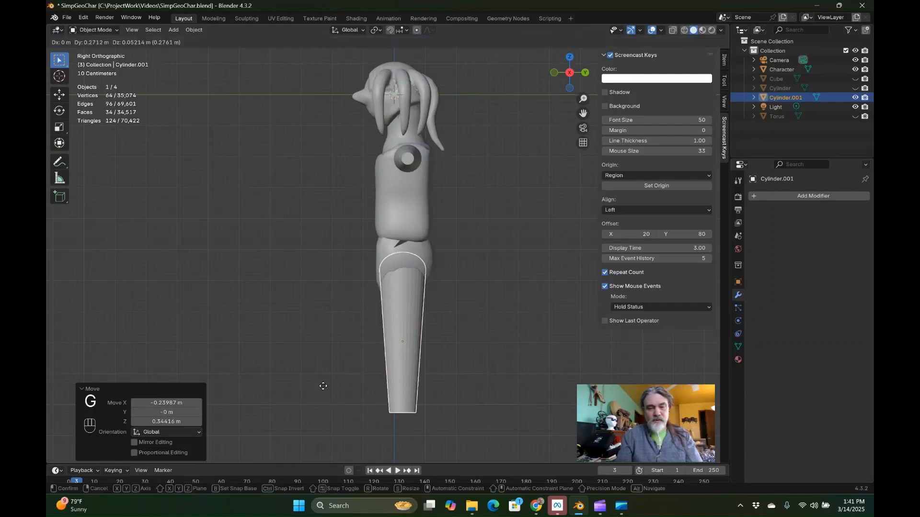
{"action": "left_click", "coordinate": [323, 386]}
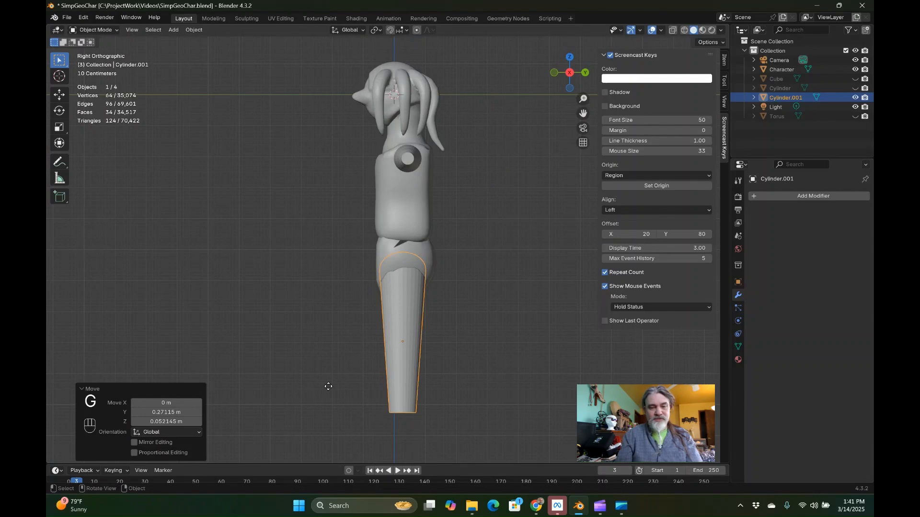
{"action": "middle_click_drag", "start_coordinate": [328, 387], "coordinate": [300, 384]}
{"action": "scroll", "coordinate": [408, 393], "scroll_direction": "up", "scroll_amount": 2}
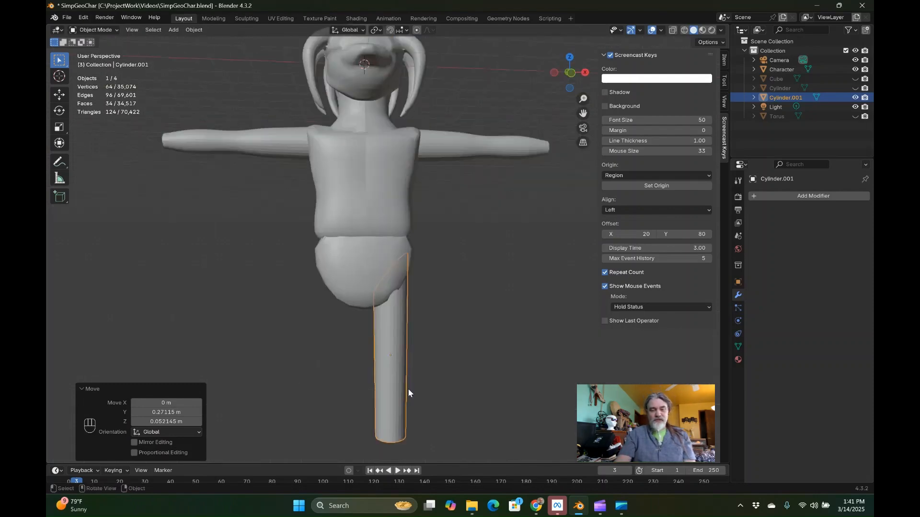
{"action": "scroll", "coordinate": [408, 392], "scroll_direction": "down", "scroll_amount": 2}
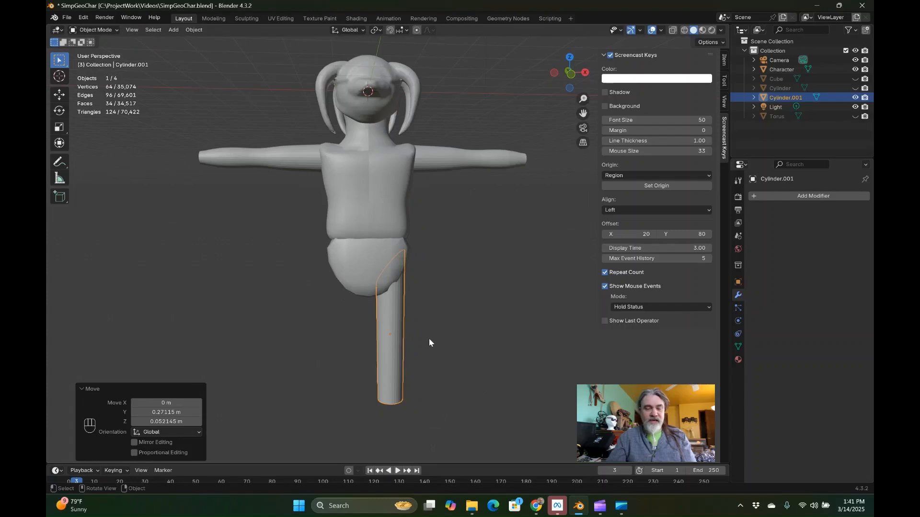
{"action": "middle_click_drag", "start_coordinate": [429, 338], "coordinate": [458, 325]}
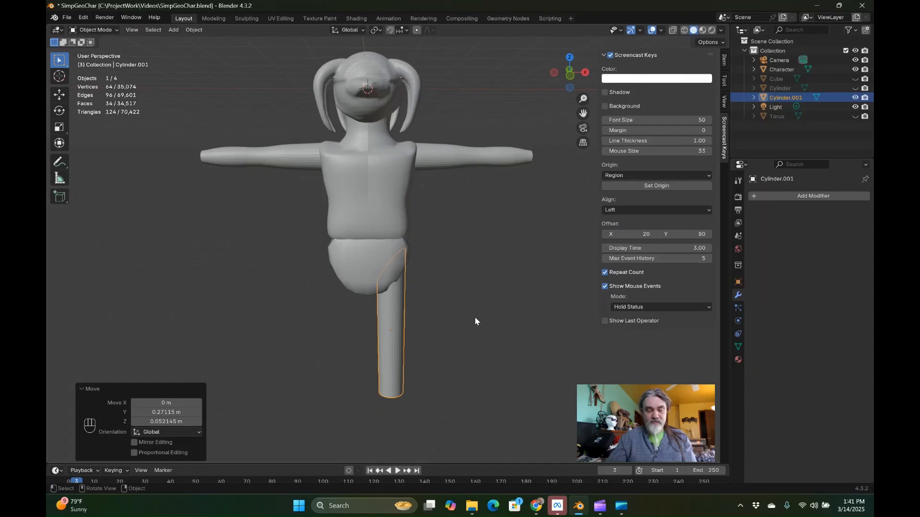
Add 14 evenly spaced loop cuts along the length of the leg cylinder in Edit Mode.
{"action": "key", "text": "KP_1"}
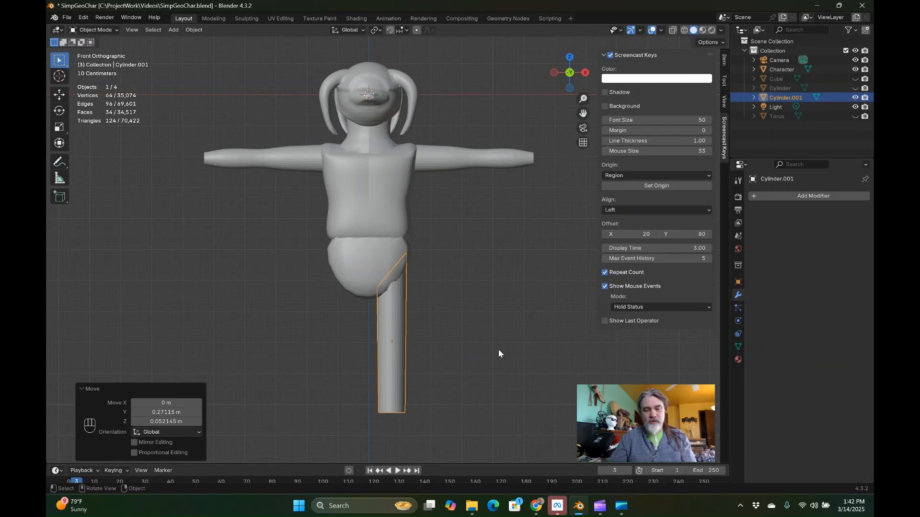
{"action": "key", "text": "Tab"}
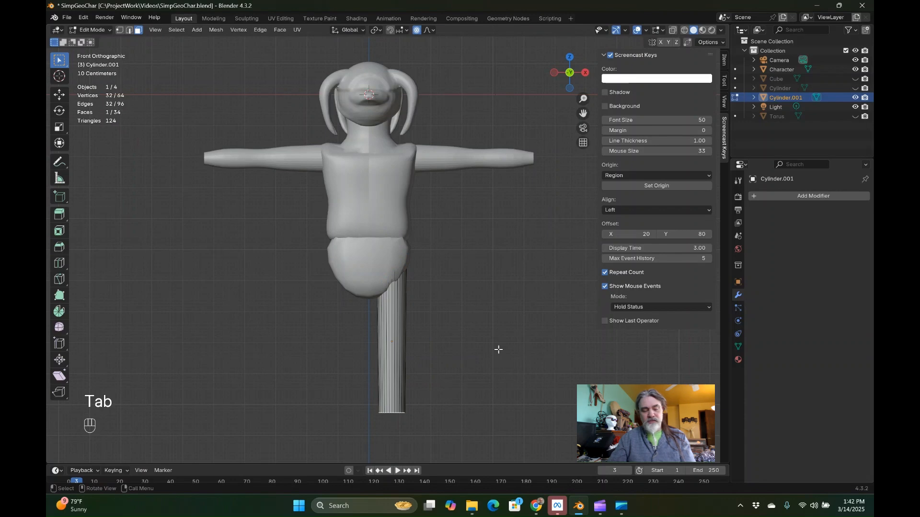
{"action": "key", "text": "ctrl+r"}
{"action": "scroll", "coordinate": [416, 342], "scroll_direction": "up", "scroll_amount": 3}
{"action": "scroll", "coordinate": [416, 342], "scroll_direction": "up", "scroll_amount": 1}
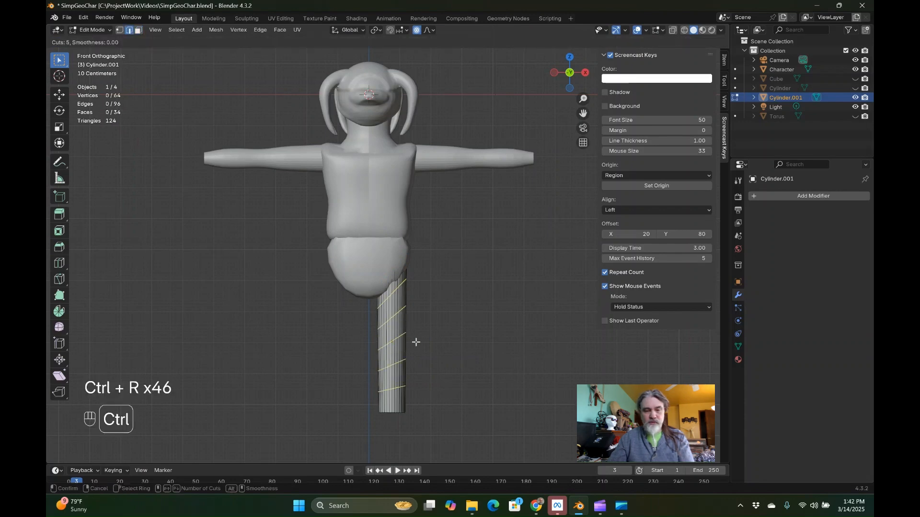
{"action": "scroll", "coordinate": [416, 342], "scroll_direction": "up", "scroll_amount": 3}
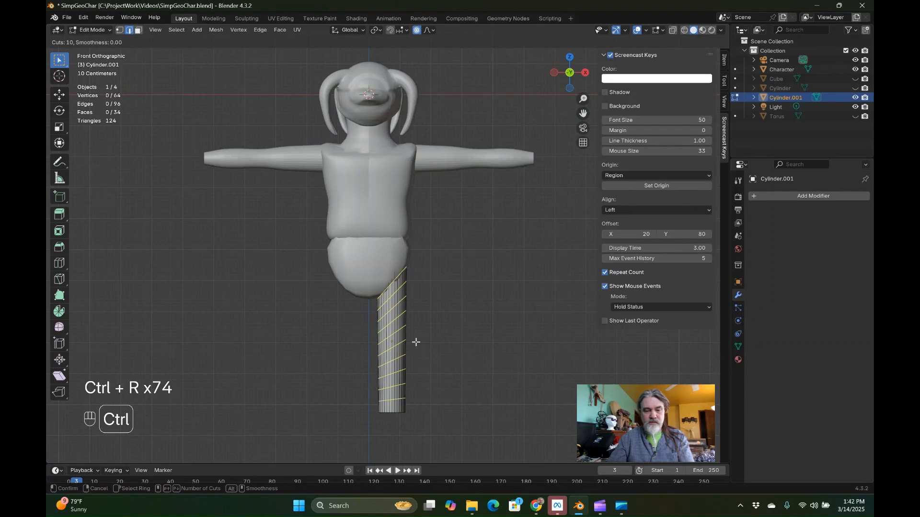
{"action": "scroll", "coordinate": [416, 342], "scroll_direction": "up", "scroll_amount": 2}
{"action": "scroll", "coordinate": [416, 342], "scroll_direction": "up", "scroll_amount": 2}
{"action": "scroll", "coordinate": [416, 342], "scroll_direction": "up", "scroll_amount": 2}
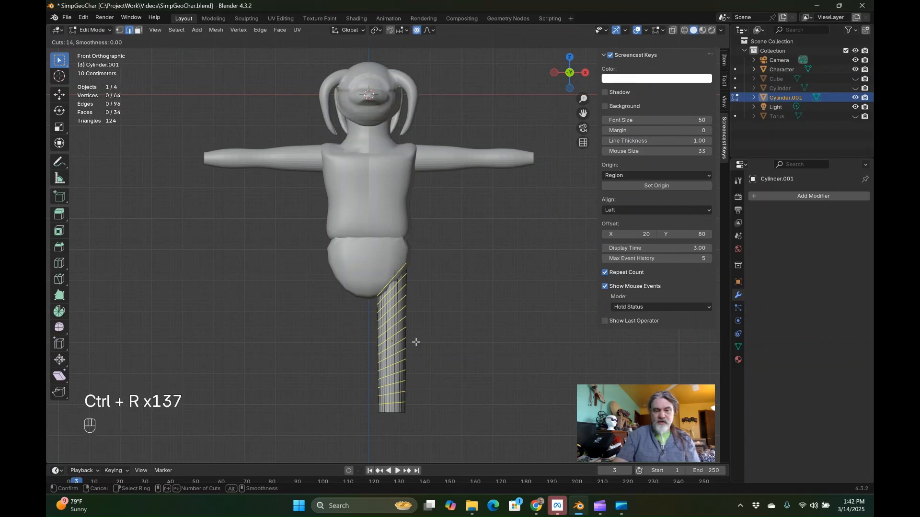
{"action": "key", "text": "KP_Enter"}
{"action": "key", "text": "KP_Enter"}
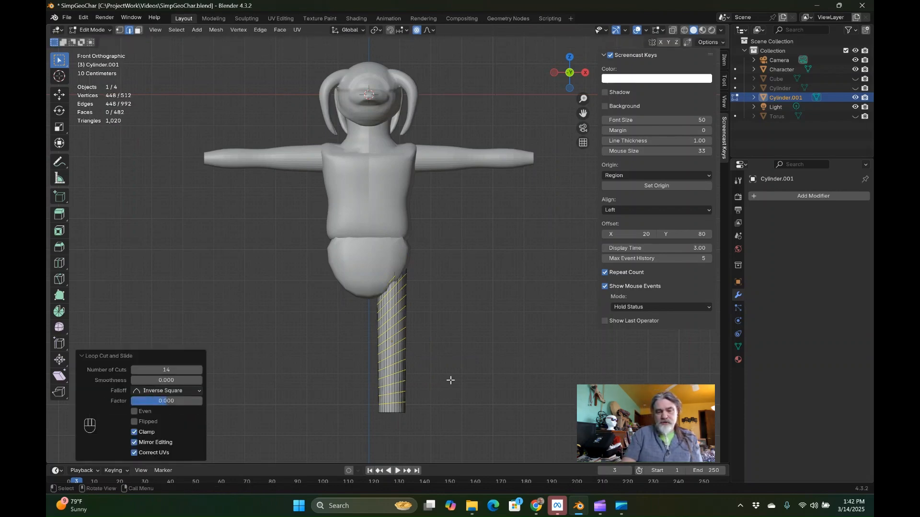
Scale the leg's bottom face to about 0.80 in side view, using proportional editing with a size of 1.1.
{"action": "middle_click_drag", "start_coordinate": [449, 379], "coordinate": [342, 357]}
{"action": "left_click", "coordinate": [408, 381]}
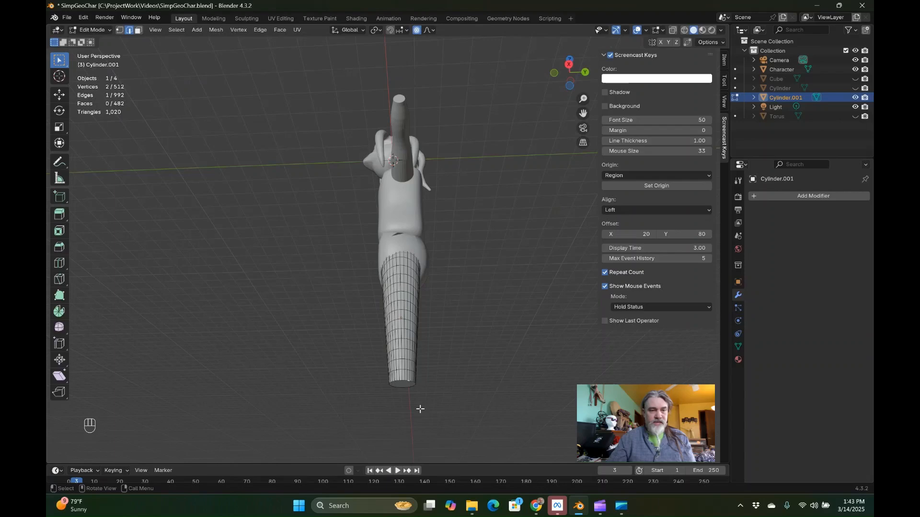
{"action": "left_click", "coordinate": [139, 30]}
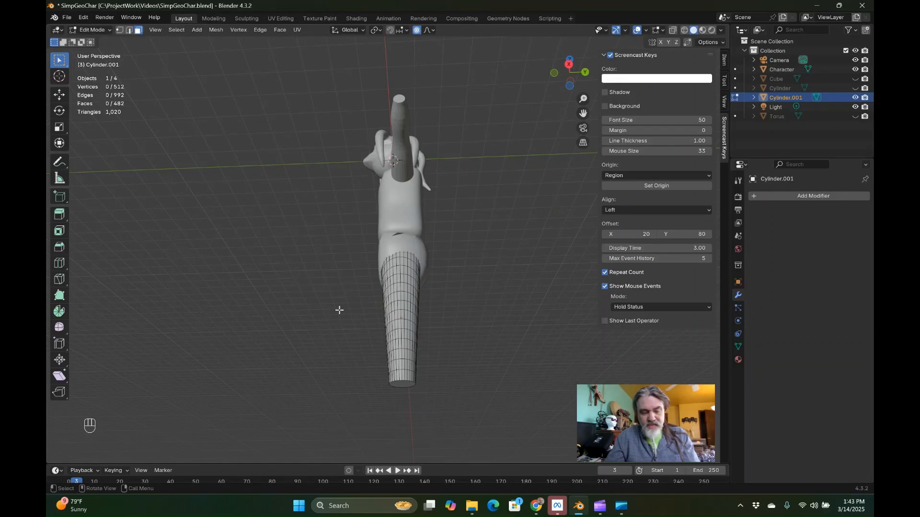
{"action": "left_click", "coordinate": [405, 386]}
{"action": "key", "text": "KP_3"}
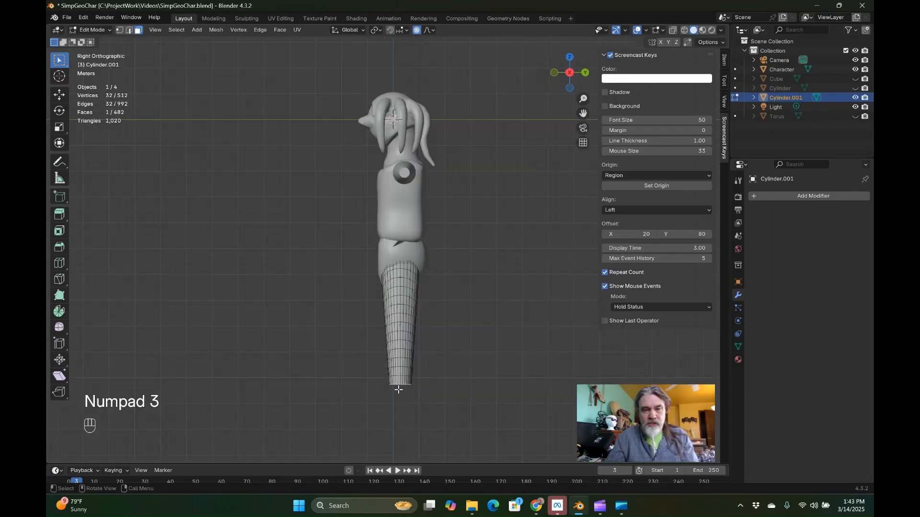
{"action": "key", "text": "s"}
{"action": "left_click", "coordinate": [440, 390]}
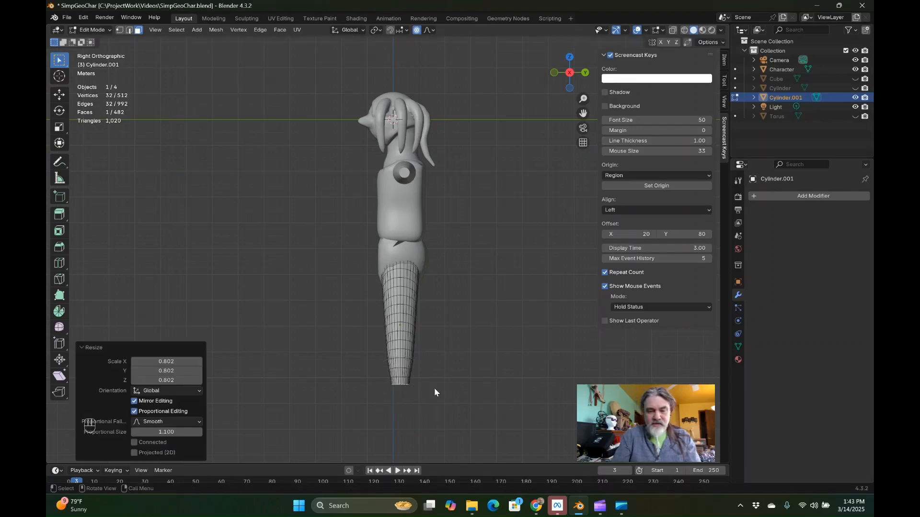
Move the leg's bottom face slightly toward the character's front in side view with proportional editing.
{"action": "key", "text": "g"}
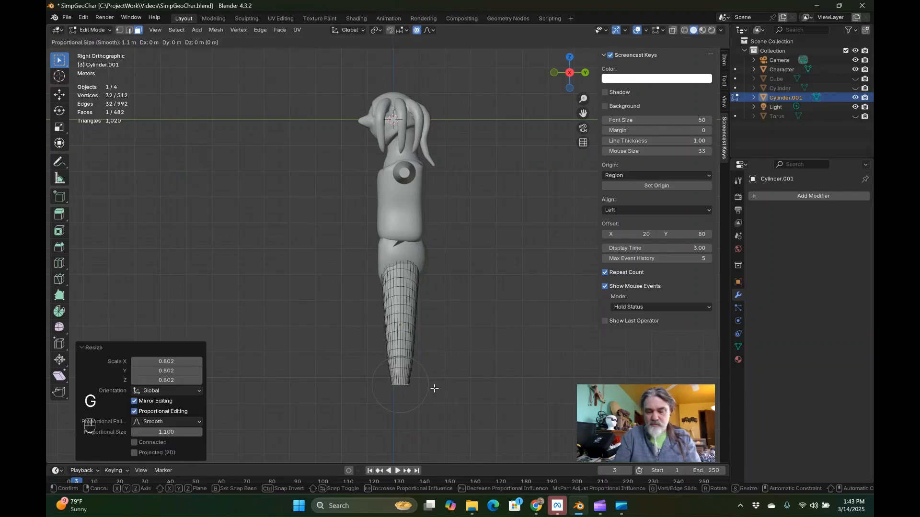
{"action": "key", "text": "Left"}
{"action": "key", "text": "Left"}
{"action": "key", "text": "Left"}
{"action": "key", "text": "Left"}
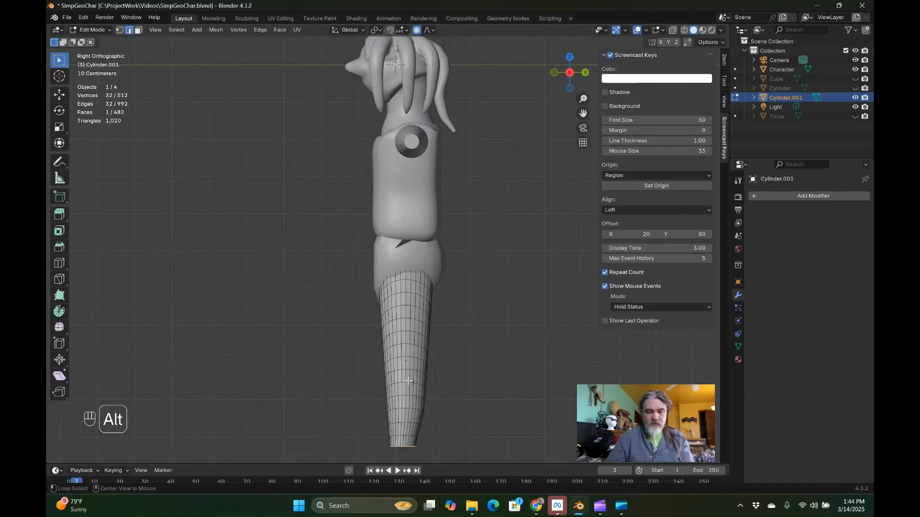
Narrow the knee by scaling its edge loop to about 0.78 and again to about 0.98 with proportional editing.
{"action": "left_click", "coordinate": [430, 393], "text": "alt"}
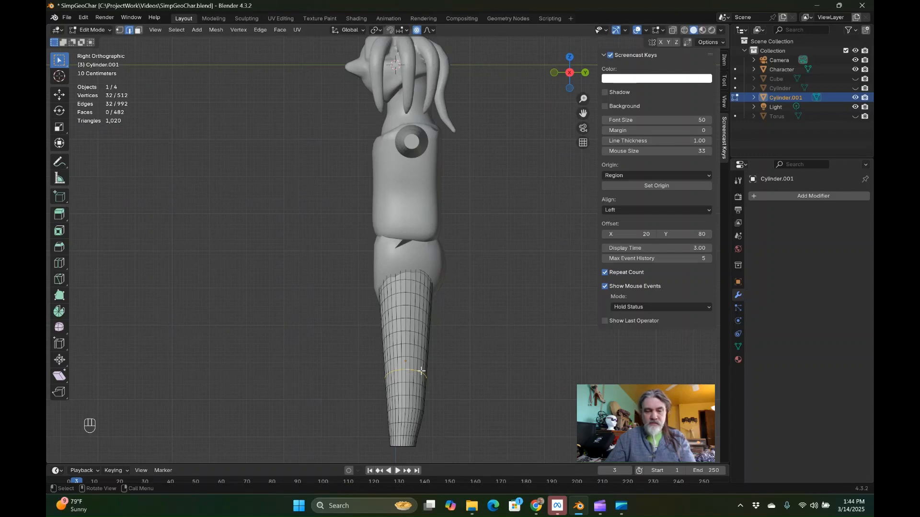
{"action": "key", "text": "s"}
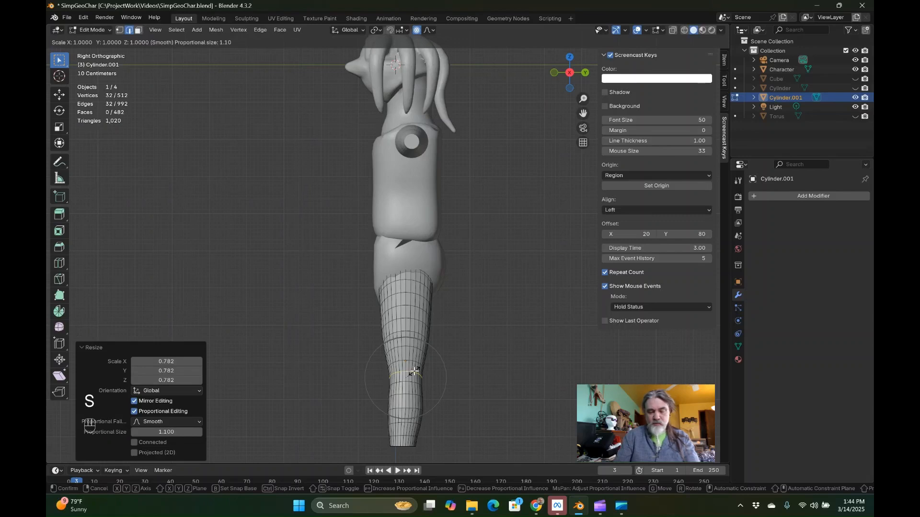
{"action": "key", "text": "Left"}
{"action": "key", "text": "KP_Enter"}
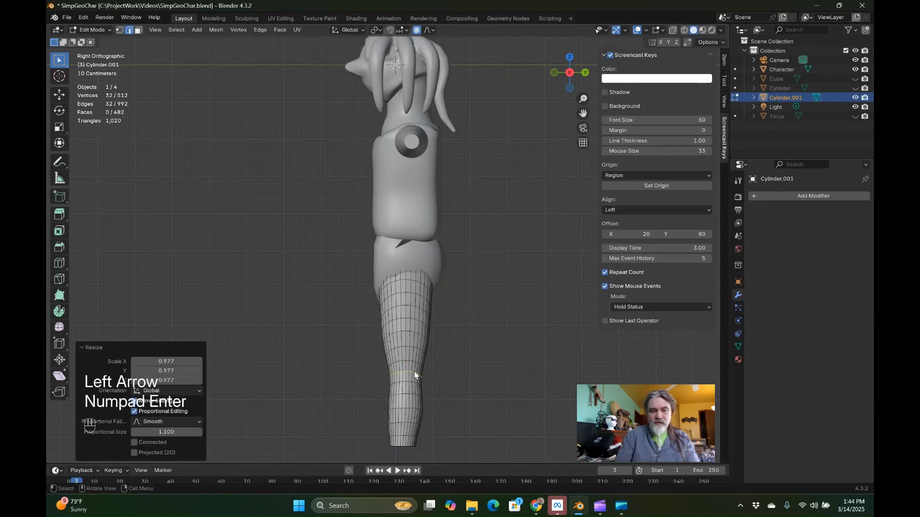
Move the knee edge loop about -0.10 m in Y with proportional editing.
{"action": "key", "text": "g"}
{"action": "key", "text": "Left"}
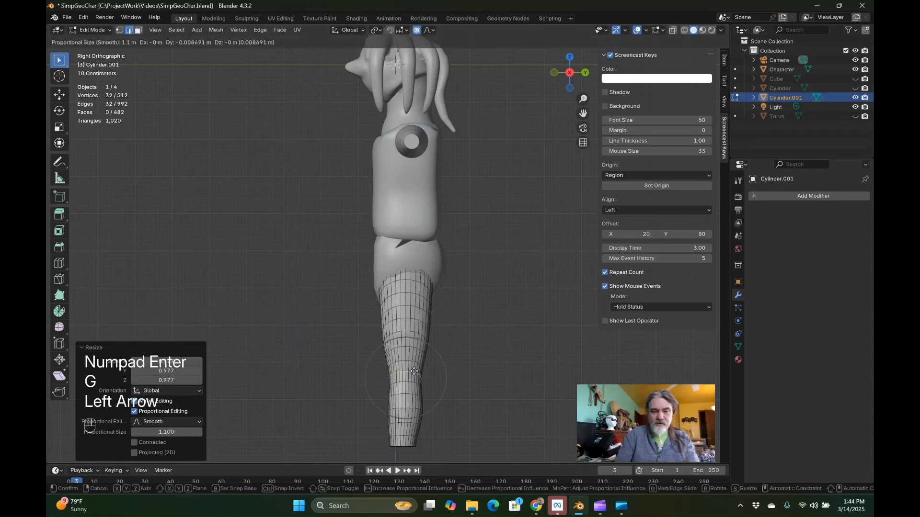
{"action": "key", "text": "Left"}
{"action": "key", "text": "Left"}
{"action": "key", "text": "Left"}
{"action": "key", "text": "Left"}
{"action": "key", "text": "Left"}
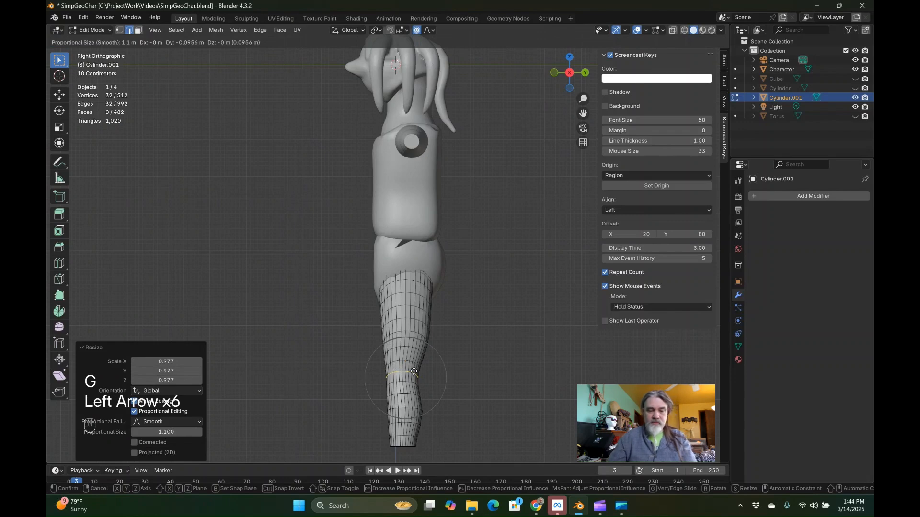
{"action": "key", "text": "Left"}
{"action": "key", "text": "KP_Enter"}
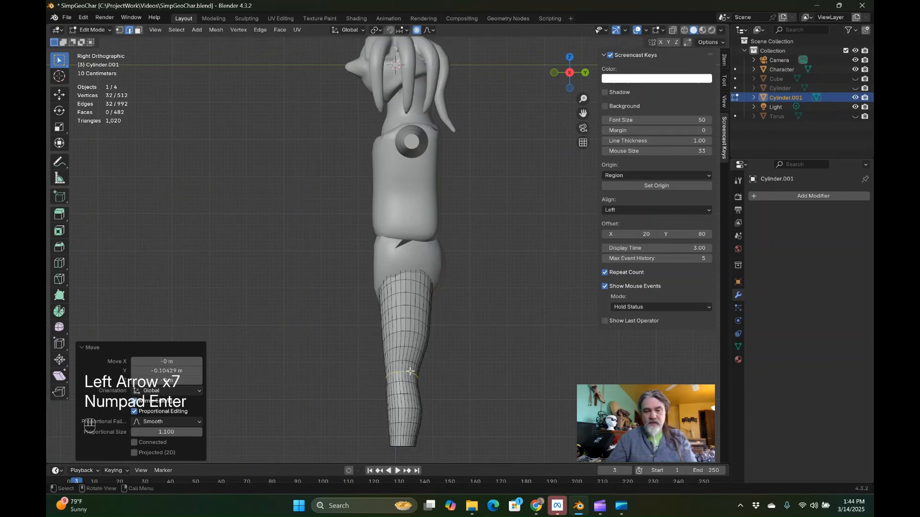
Examine the upper leg and its junction with the hip from several angles.
{"action": "scroll", "coordinate": [397, 346], "scroll_direction": "up", "scroll_amount": 2}
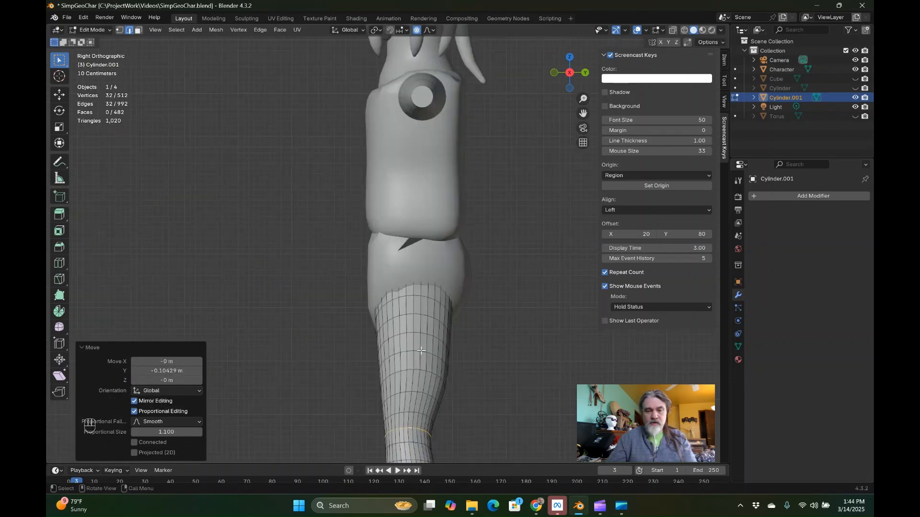
{"action": "middle_click_drag", "start_coordinate": [396, 347], "coordinate": [547, 299]}
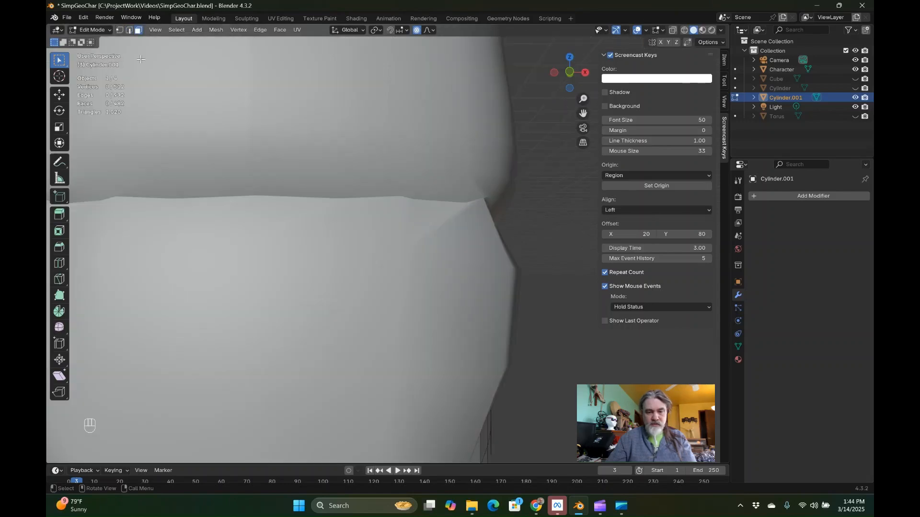
{"action": "middle_click_drag", "start_coordinate": [140, 59], "coordinate": [320, 264]}
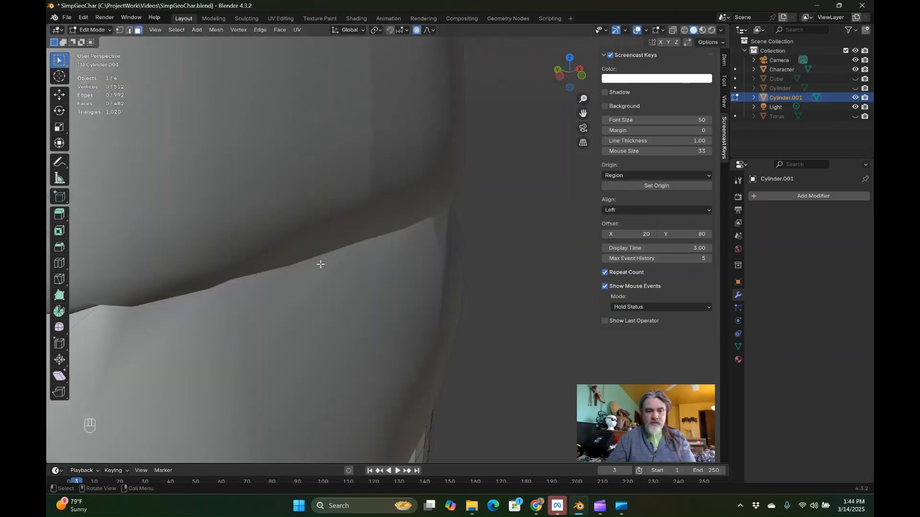
{"action": "scroll", "coordinate": [321, 264], "scroll_direction": "up", "scroll_amount": 2}
{"action": "left_click", "coordinate": [320, 264]}
{"action": "scroll", "coordinate": [320, 264], "scroll_direction": "down", "scroll_amount": 6}
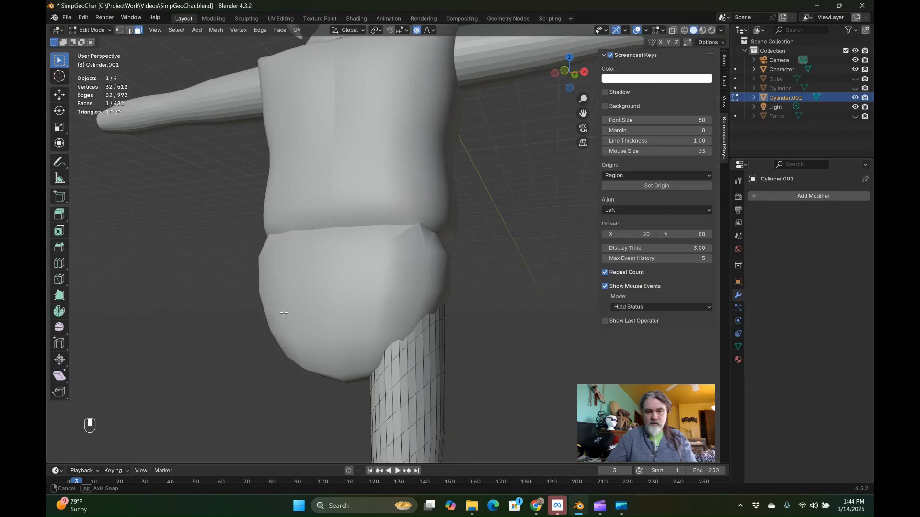
{"action": "middle_click_drag", "start_coordinate": [378, 312], "coordinate": [266, 320]}
{"action": "key", "text": "KP_3"}
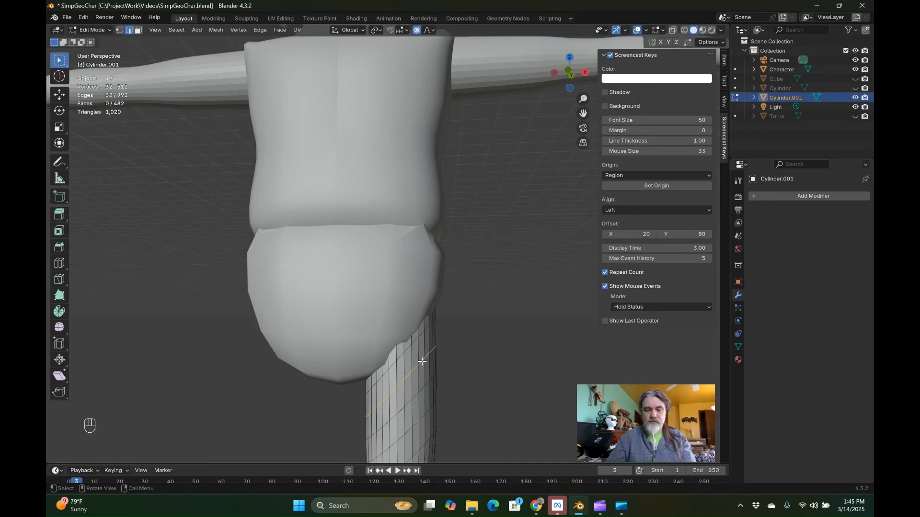
{"action": "scroll", "coordinate": [422, 362], "scroll_direction": "down", "scroll_amount": 3}
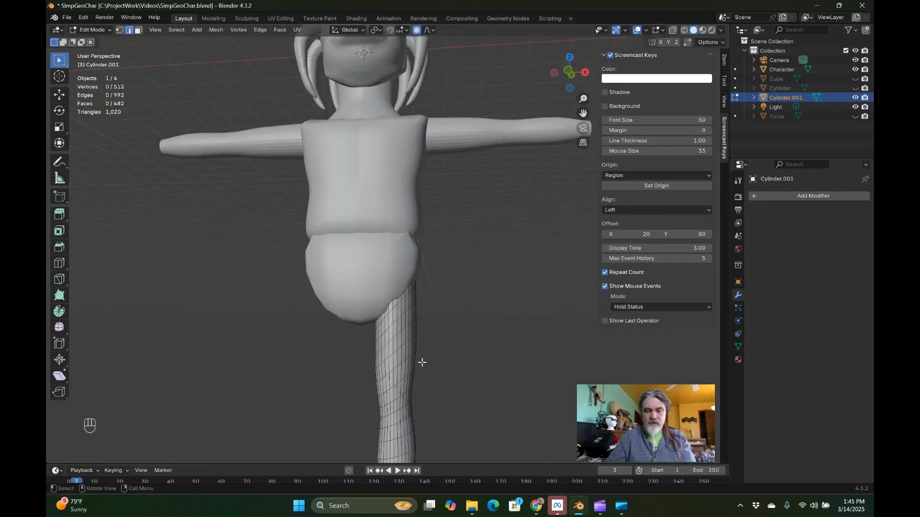
Thicken the thigh by scaling an upper-leg edge loop to about 1.14 with a proportional size of about 0.909.
{"action": "scroll", "coordinate": [422, 362], "scroll_direction": "up", "scroll_amount": 3}
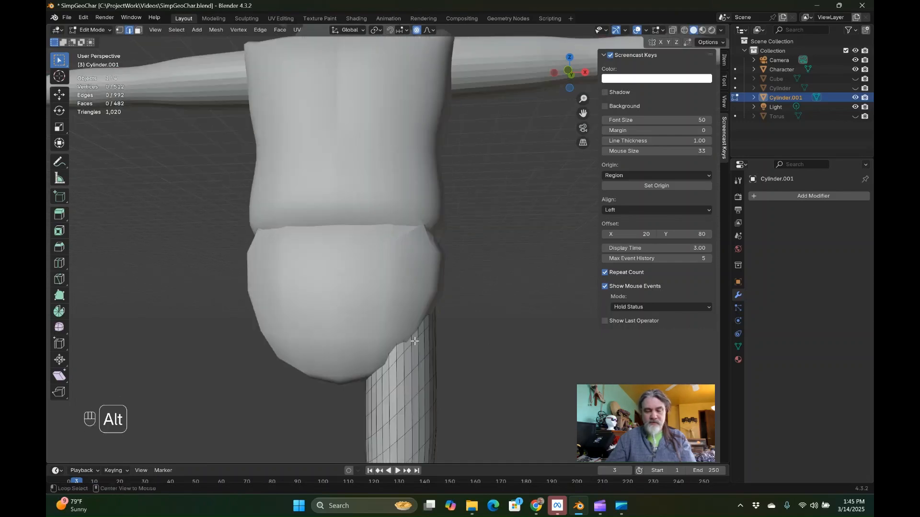
{"action": "left_click", "coordinate": [420, 387], "text": "alt"}
{"action": "key", "text": "s"}
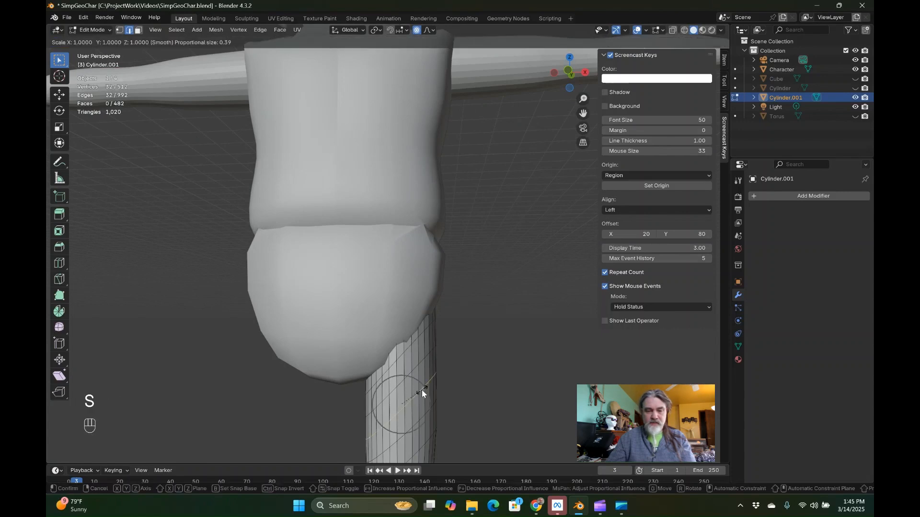
{"action": "middle_click_drag", "start_coordinate": [565, 373], "coordinate": [441, 371]}
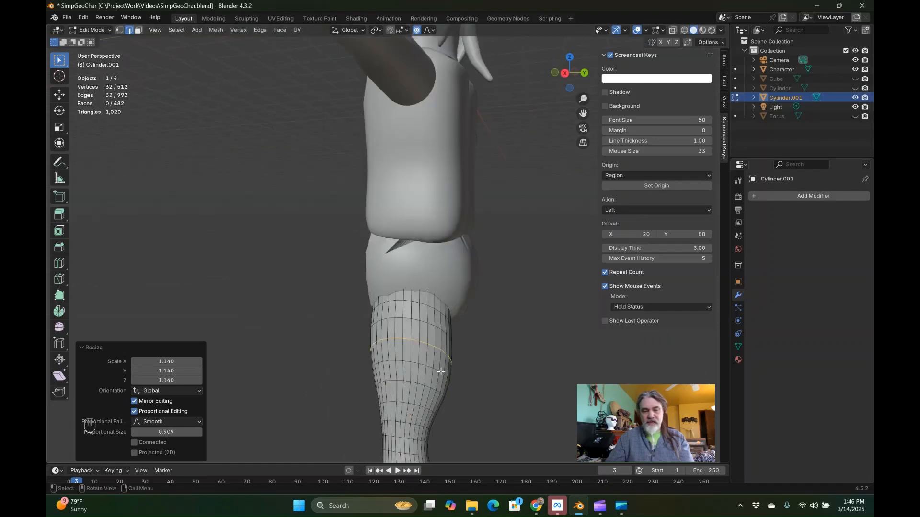
{"action": "scroll", "coordinate": [319, 372], "scroll_direction": "up", "scroll_amount": 3}
{"action": "scroll", "coordinate": [318, 372], "scroll_direction": "up", "scroll_amount": 2}
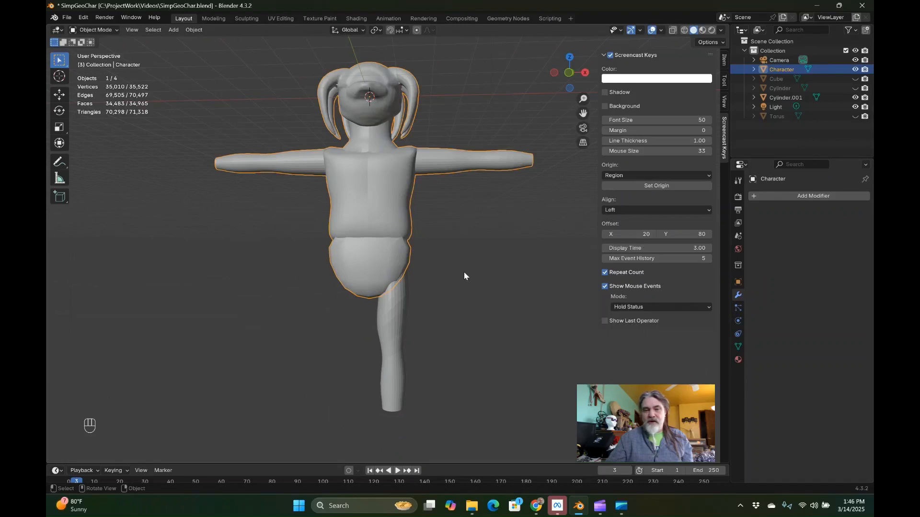
Add a Boolean modifier to the Character object, set to Union with Cylinder.001 as its operand object.
{"action": "left_click", "coordinate": [780, 197]}
{"action": "mouse_move", "coordinate": [784, 194]}
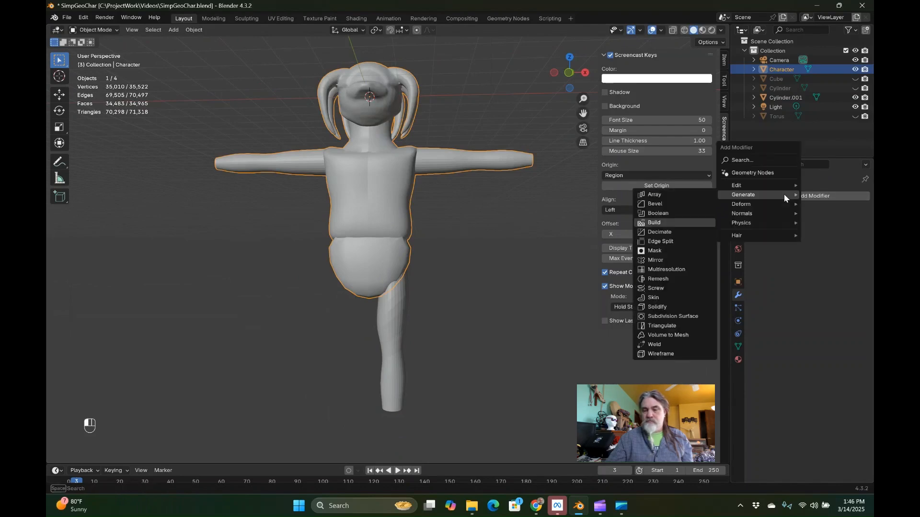
{"action": "left_click", "coordinate": [667, 213]}
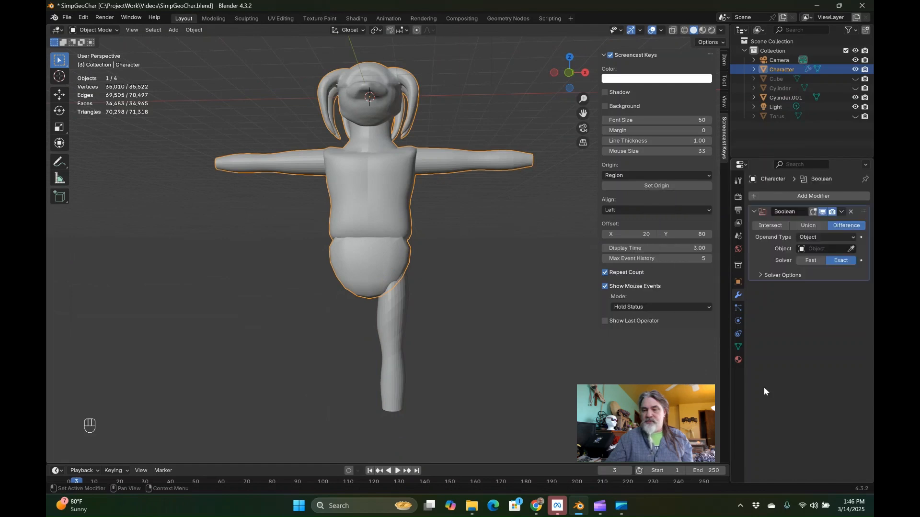
{"action": "left_click", "coordinate": [812, 227]}
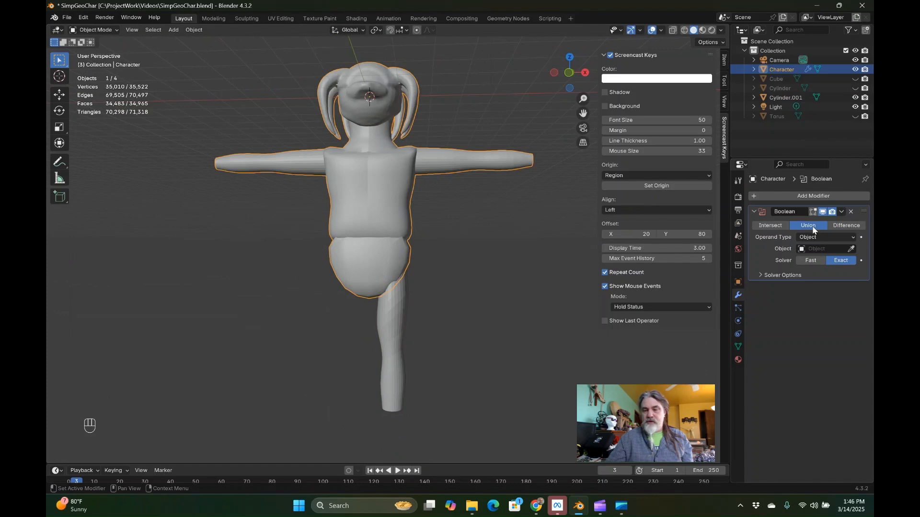
{"action": "left_click", "coordinate": [788, 96]}
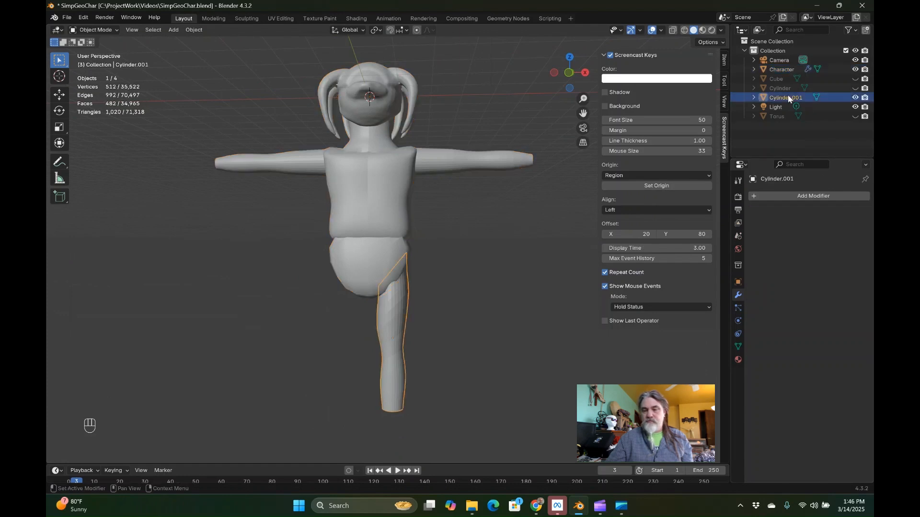
{"action": "left_click", "coordinate": [375, 200]}
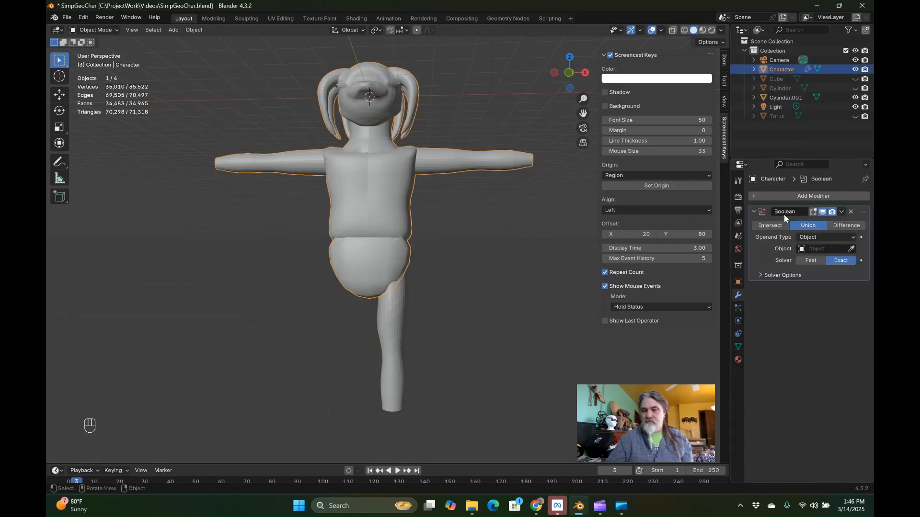
{"action": "left_click", "coordinate": [821, 249]}
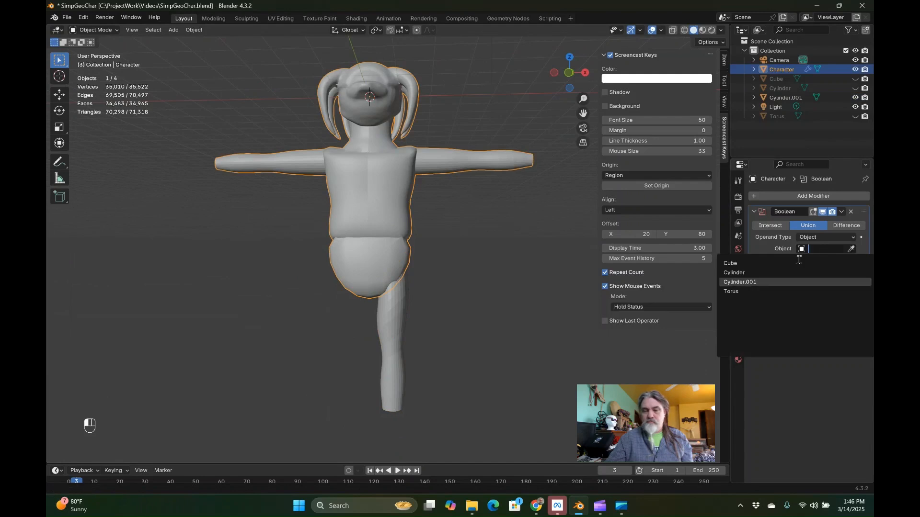
{"action": "left_click", "coordinate": [744, 282]}
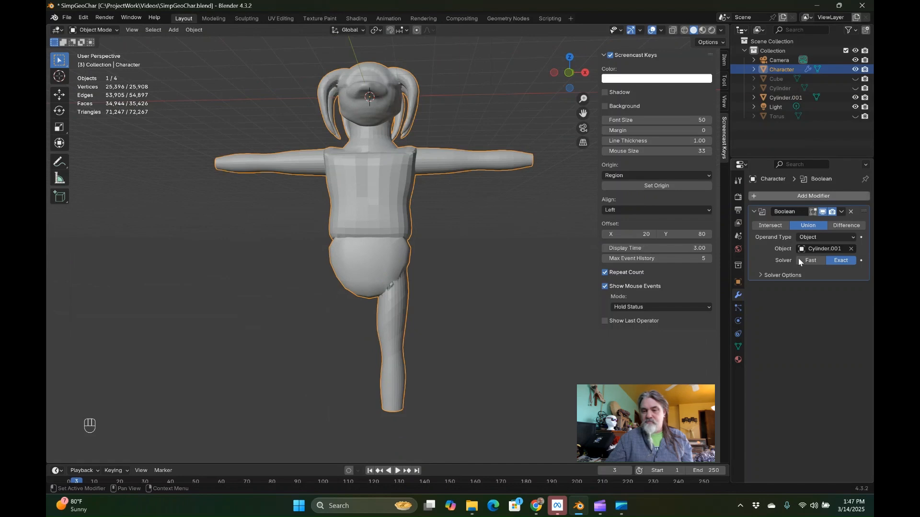
Add a Mirror modifier on the X axis to the Character object to create the second leg.
{"action": "left_click", "coordinate": [800, 196]}
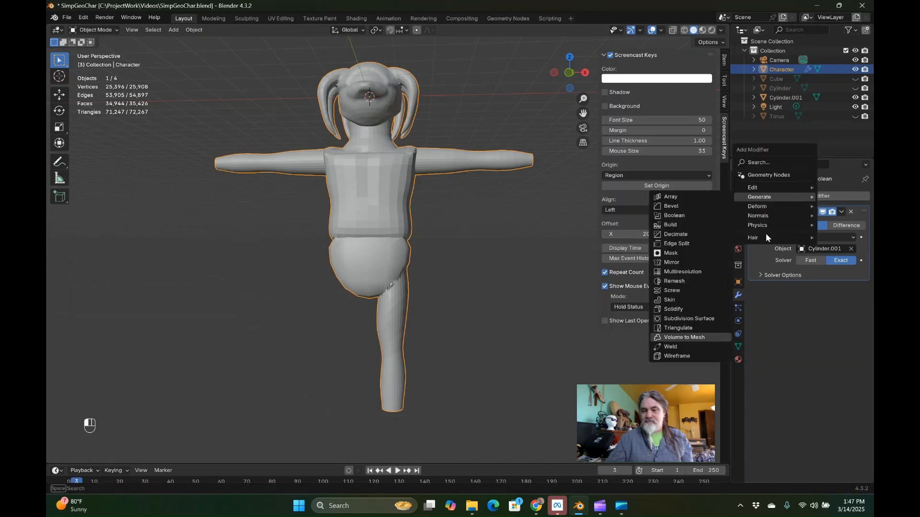
{"action": "left_click", "coordinate": [672, 262]}
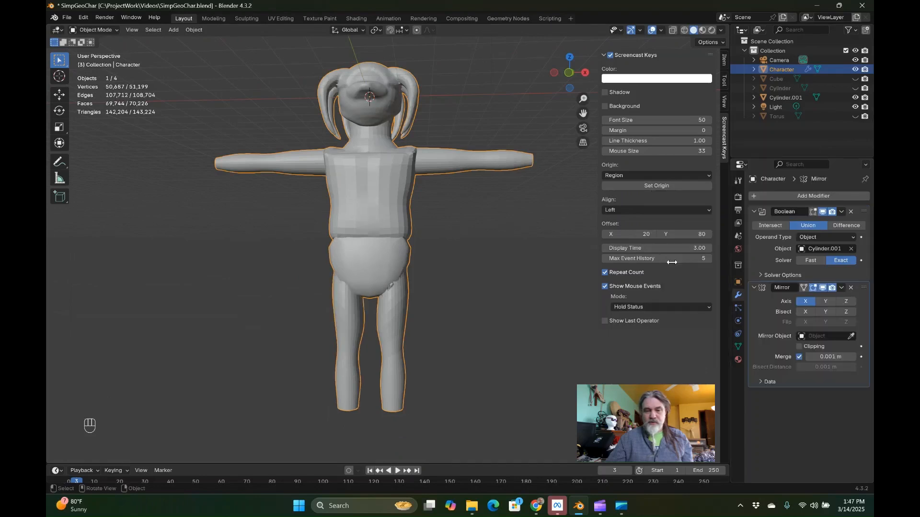
{"action": "middle_click_drag", "start_coordinate": [565, 362], "coordinate": [513, 353]}
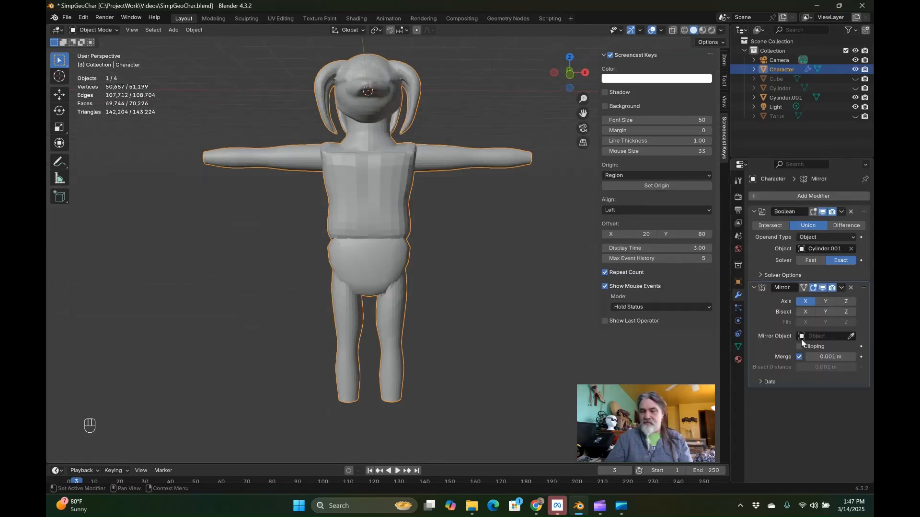
Apply the Boolean and Mirror modifiers on the Character object and delete the leftover leg cylinder, Cylinder.001.
{"action": "left_click", "coordinate": [841, 211]}
{"action": "left_click", "coordinate": [797, 223]}
{"action": "left_click", "coordinate": [842, 211]}
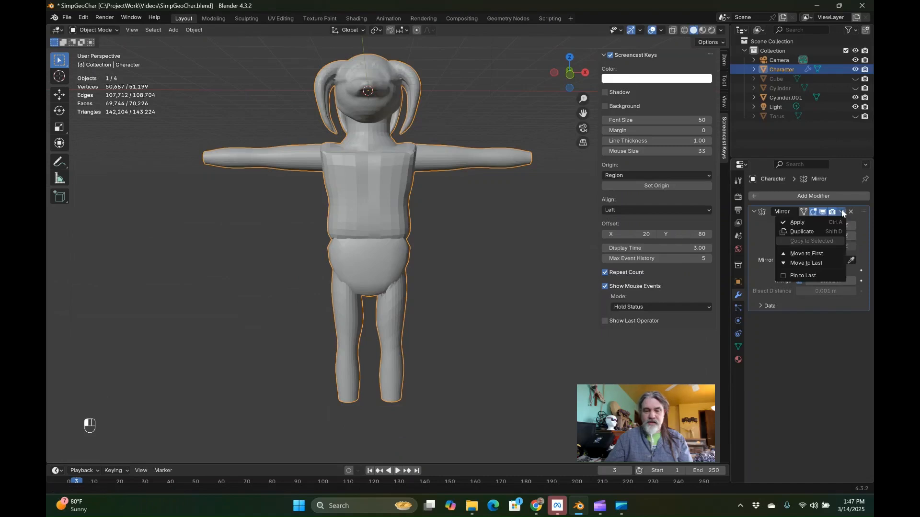
{"action": "left_click", "coordinate": [797, 222]}
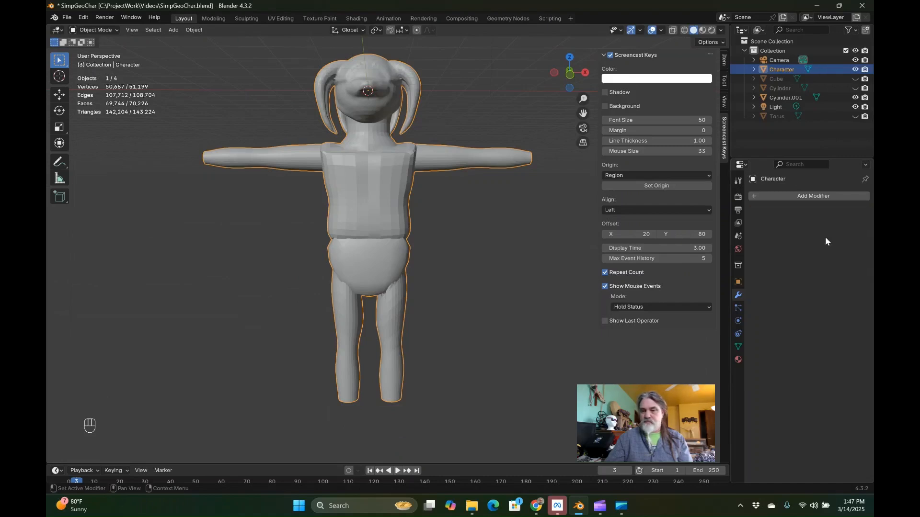
{"action": "scroll", "coordinate": [493, 317], "scroll_direction": "down", "scroll_amount": 2}
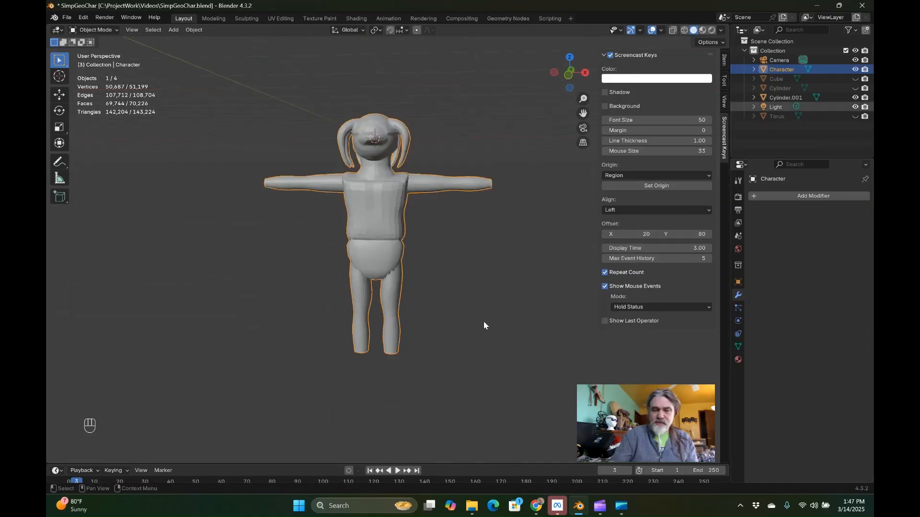
{"action": "key", "text": "Delete"}
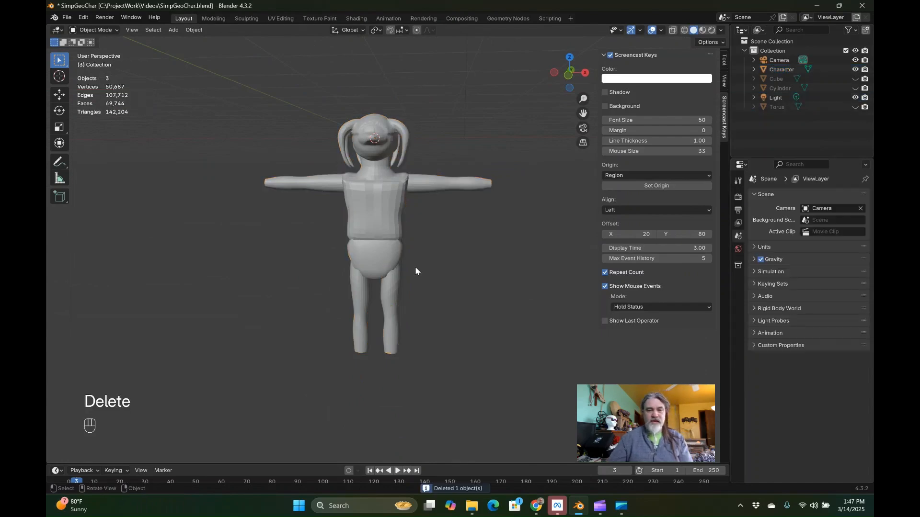